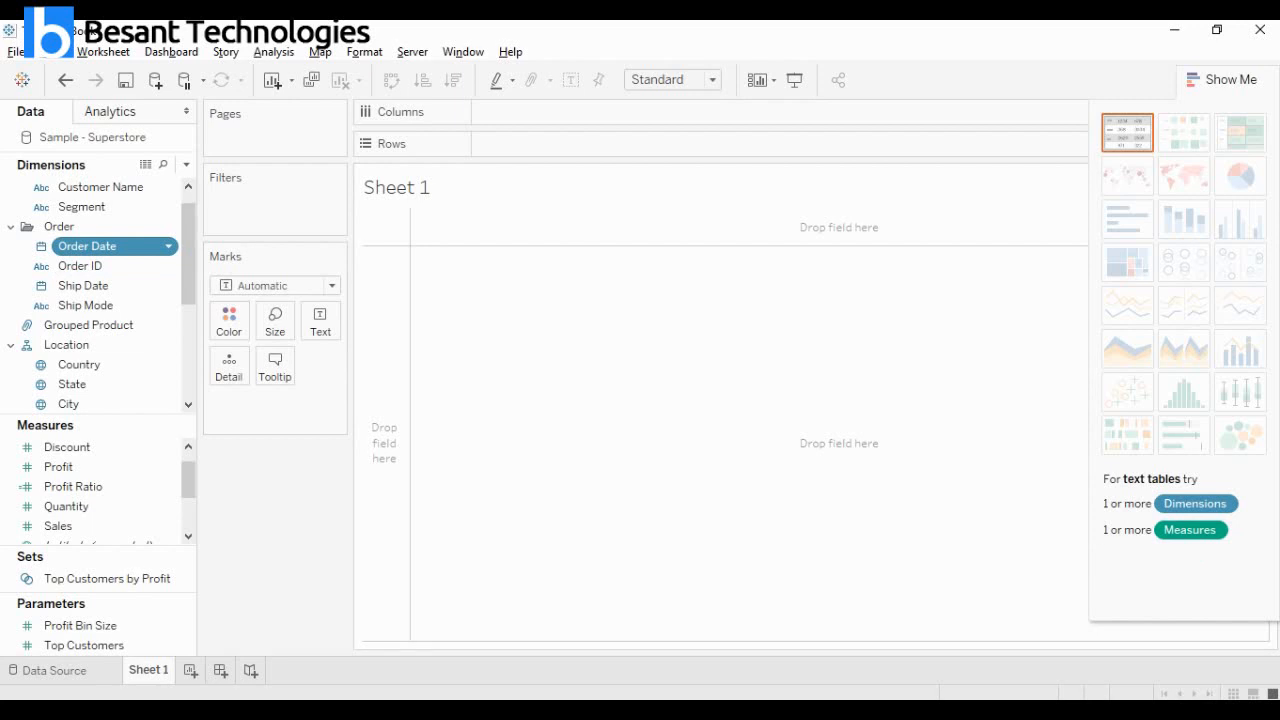
Build a Gantt chart from the Order Date and Segment fields.
left_click(97, 207, "ctrl")
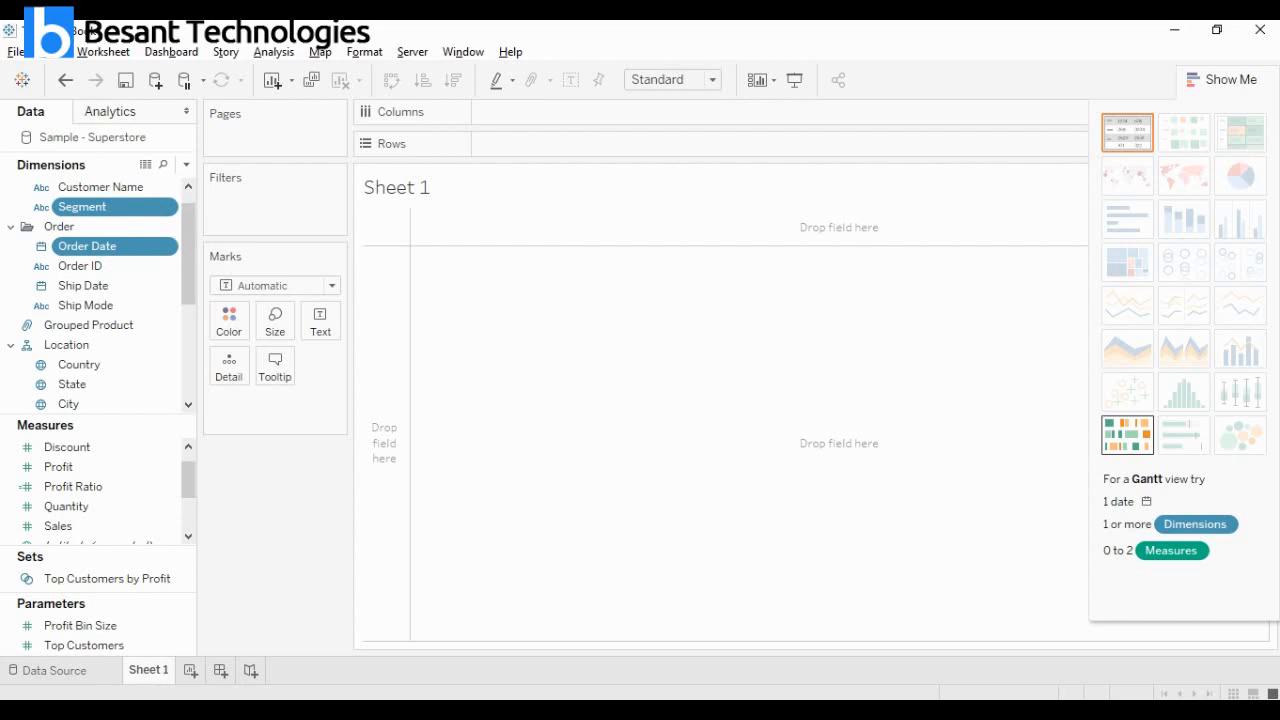
left_click(1127, 435)
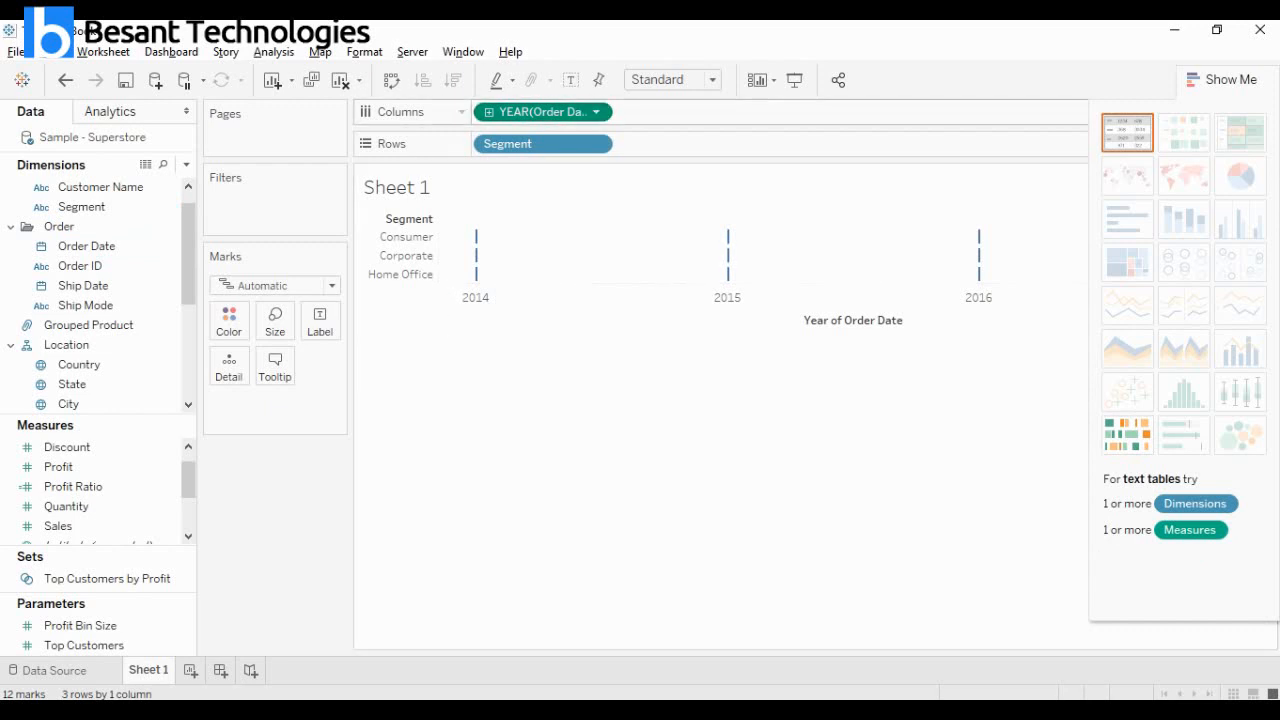
Drill Order Date down to months and swap the chart's rows and columns.
left_click(489, 112)
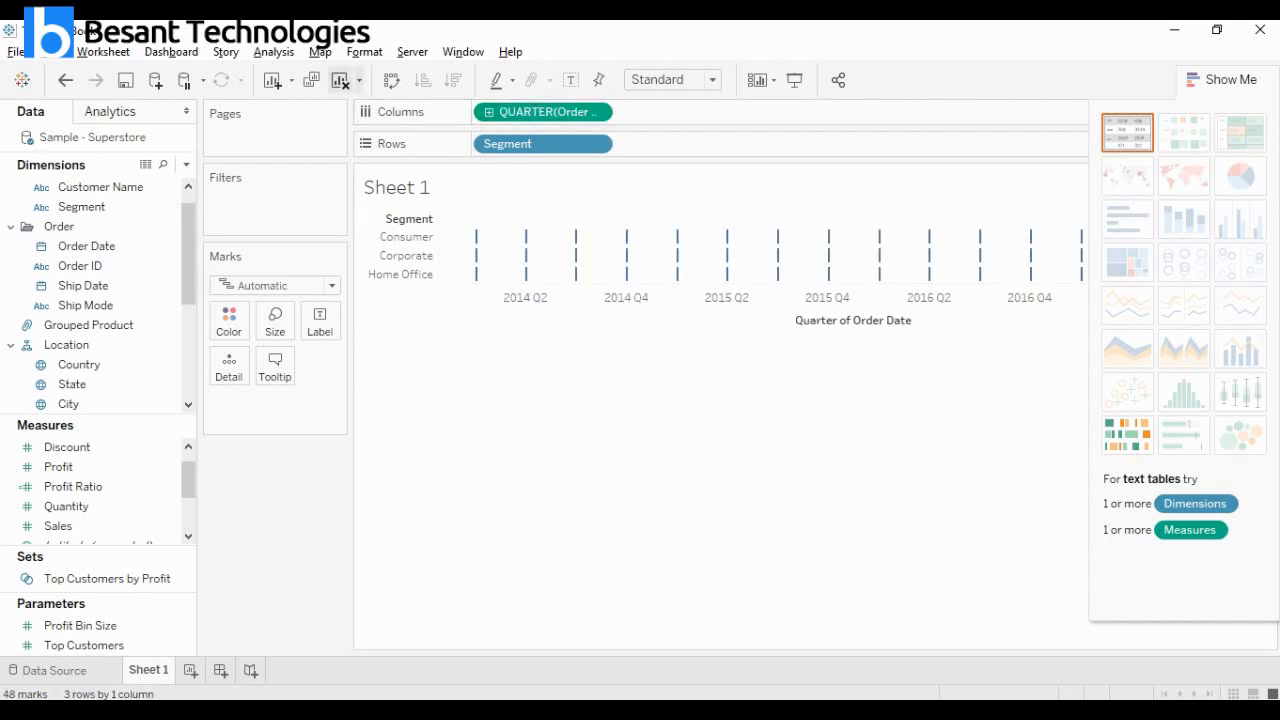
left_click(391, 80)
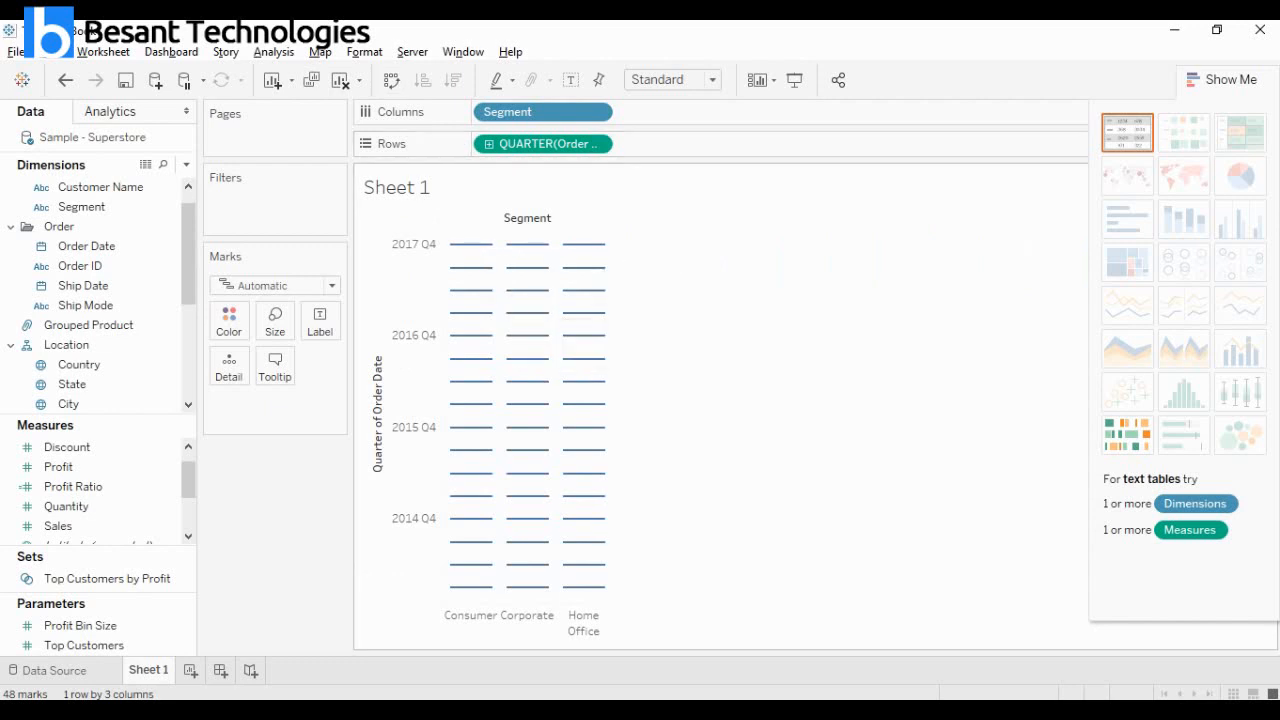
left_click(489, 144)
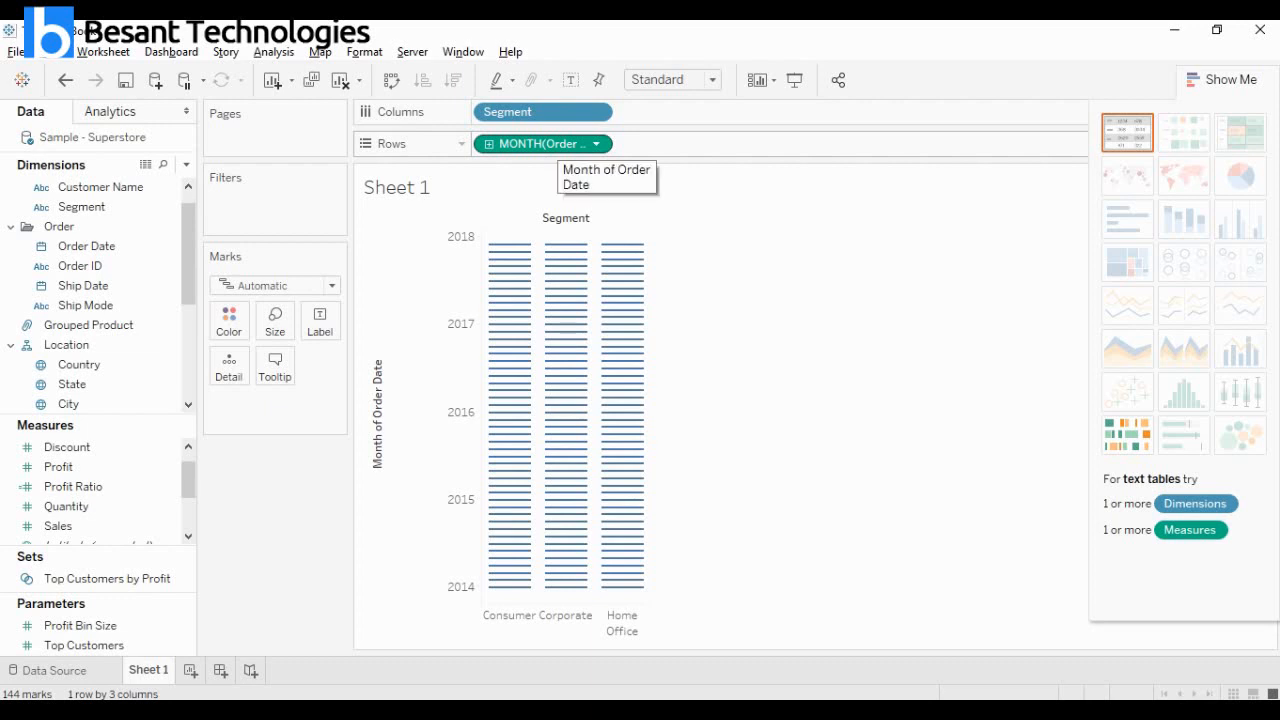
Replace Order Date in the rows with Ship Date, shown as continuous months.
left_click_drag(548, 145, 262, 522)
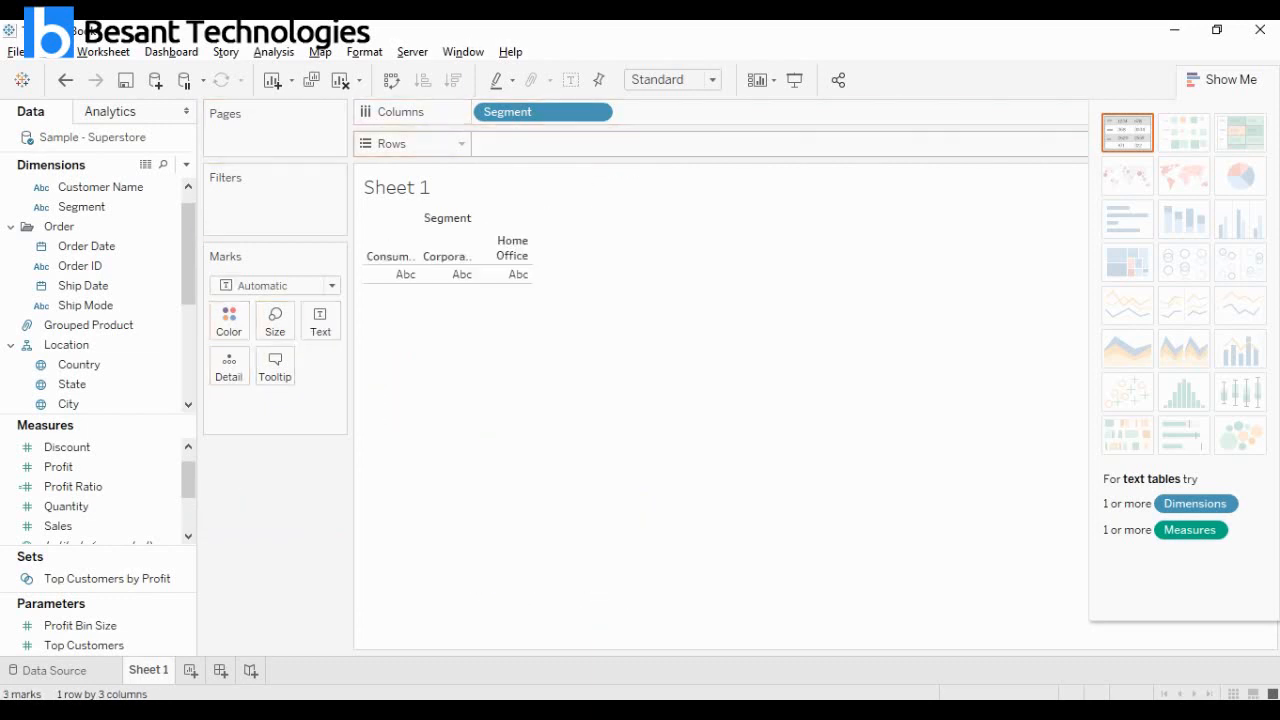
left_click_drag(83, 285, 530, 144)
left_click(584, 144)
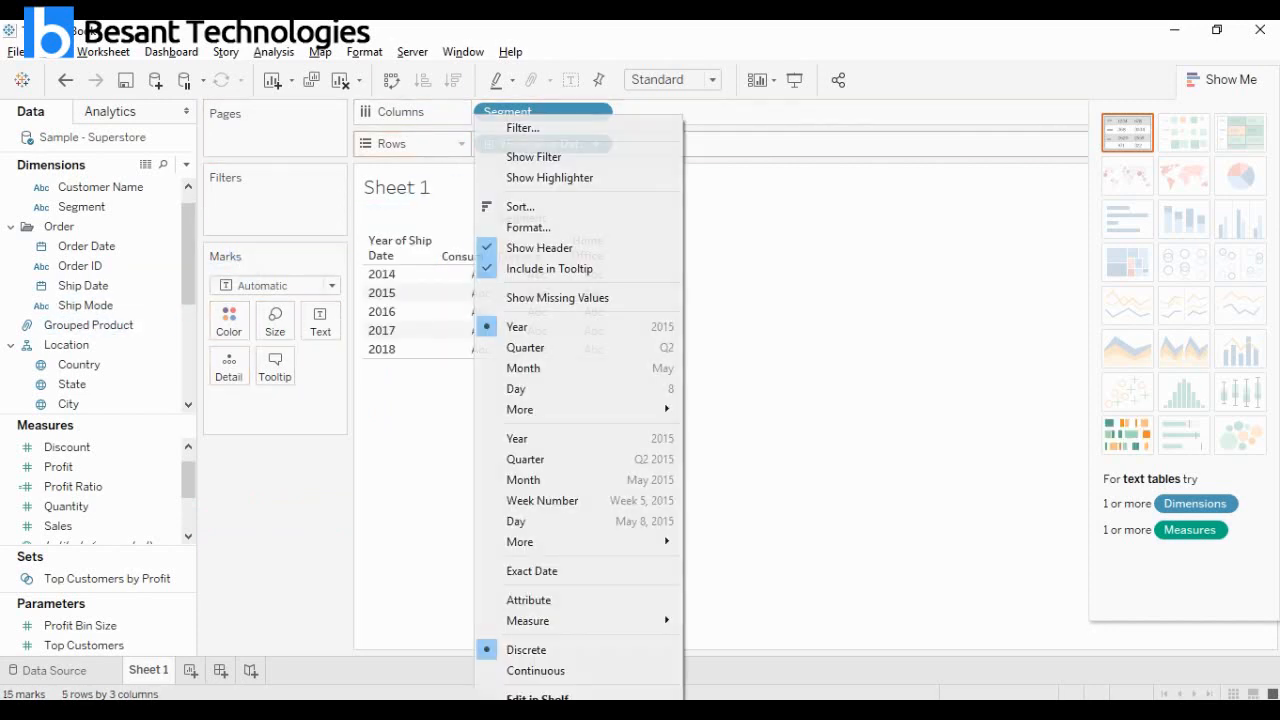
left_click(523, 480)
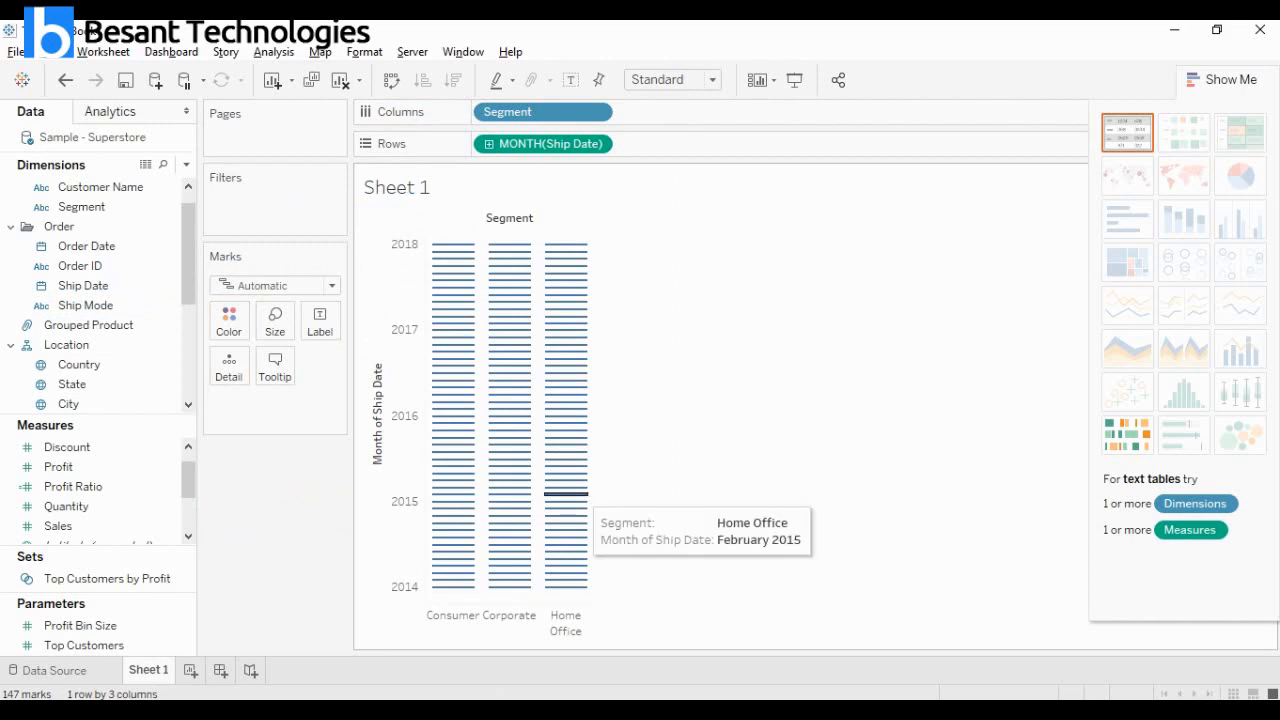
Clear the sheet and build a Gantt chart from Order Date, Segment and Profit.
mouse_move(510, 244)
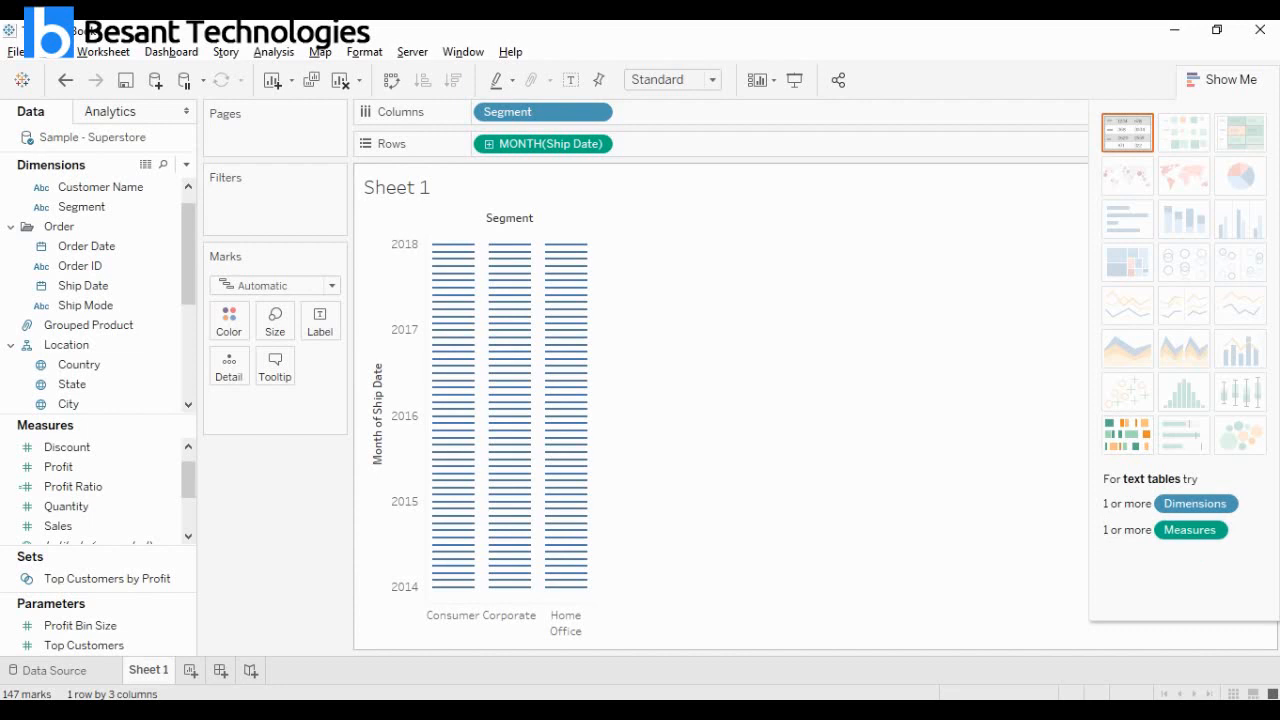
left_click(340, 80)
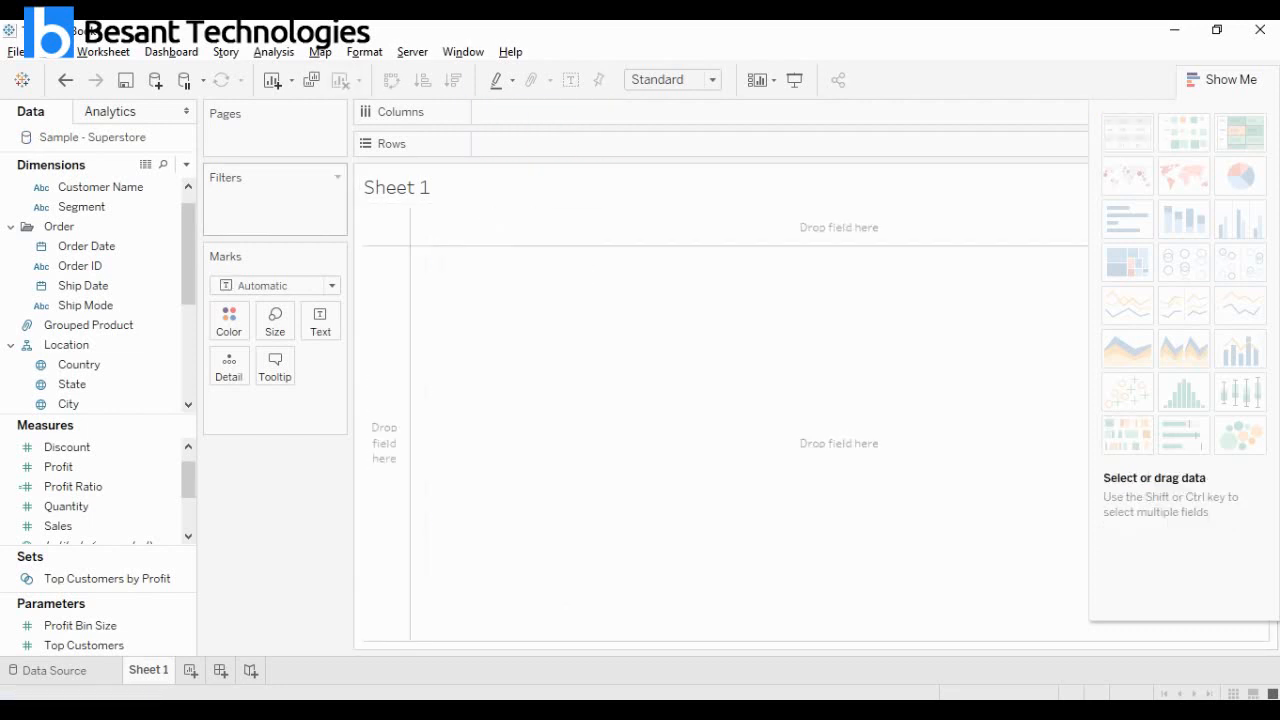
left_click(100, 246)
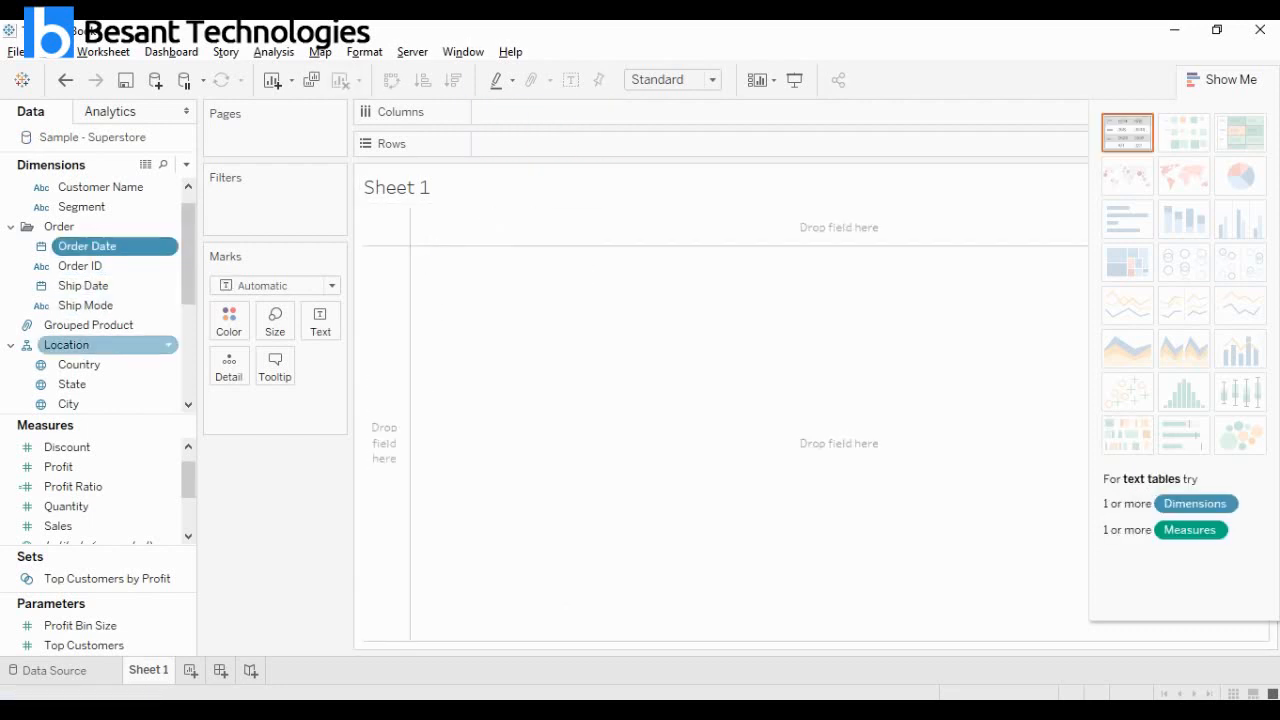
left_click(100, 206, "ctrl")
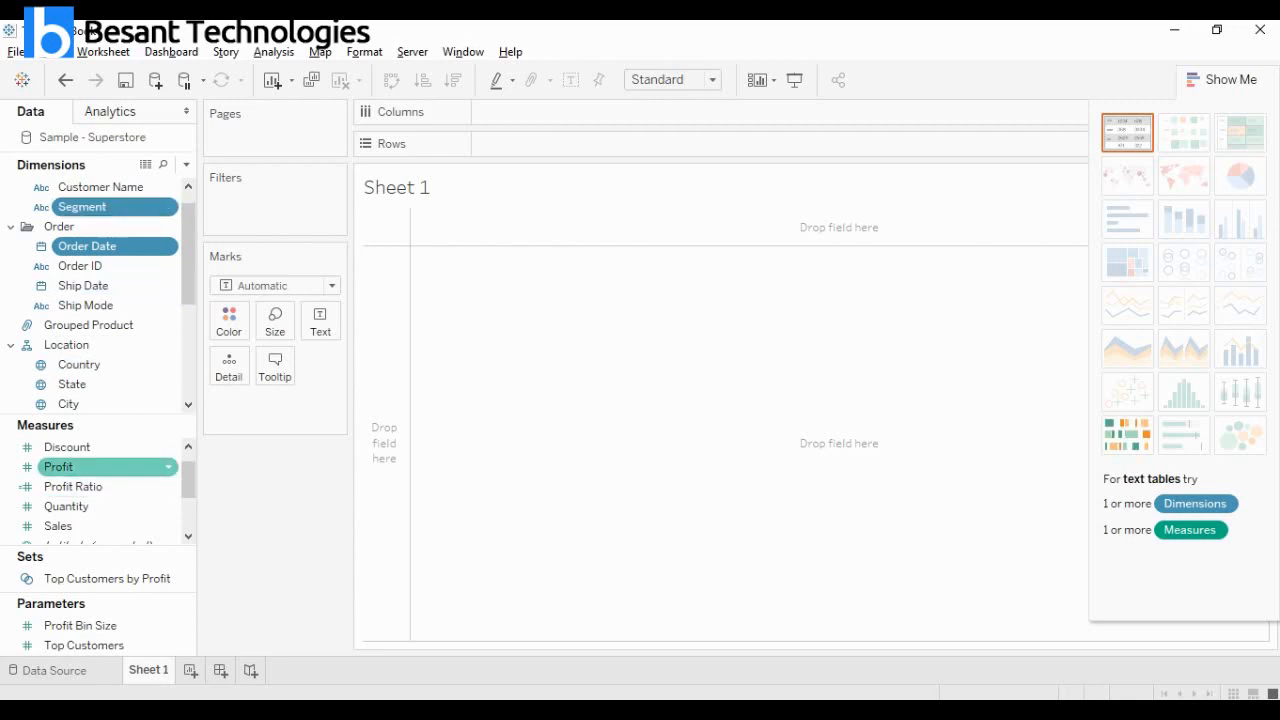
left_click(100, 467, "ctrl")
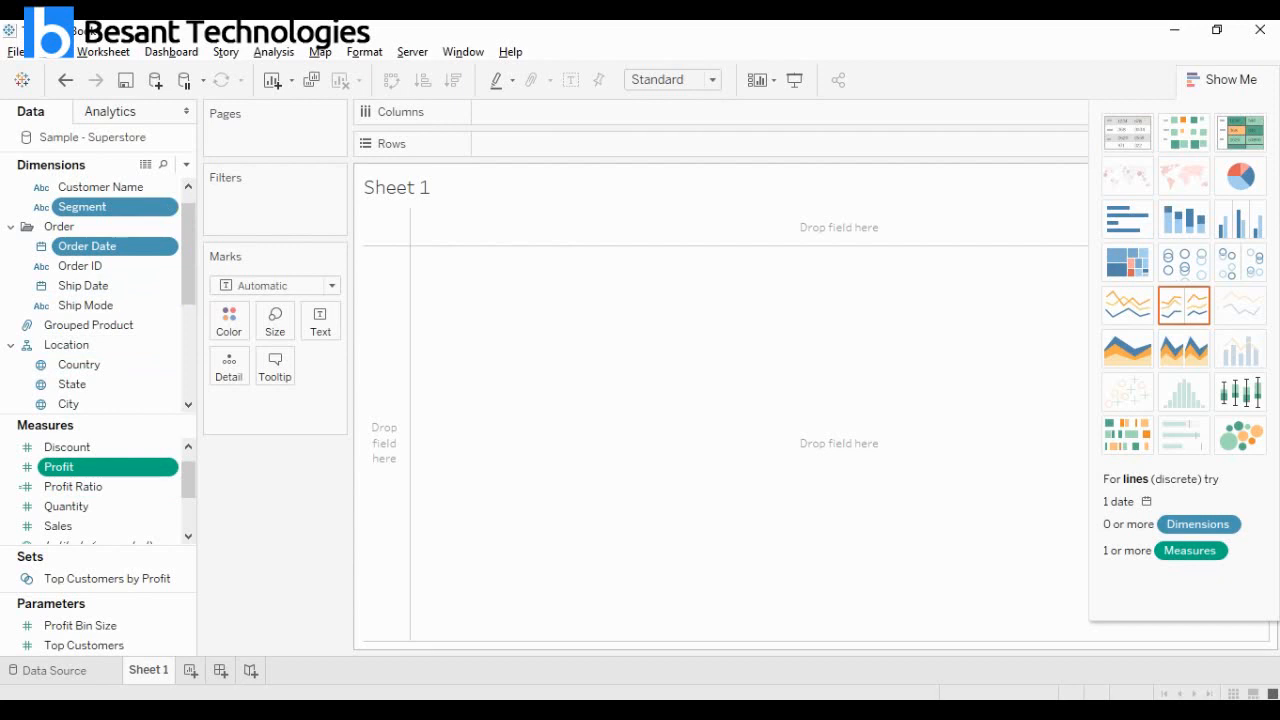
left_click(1127, 436)
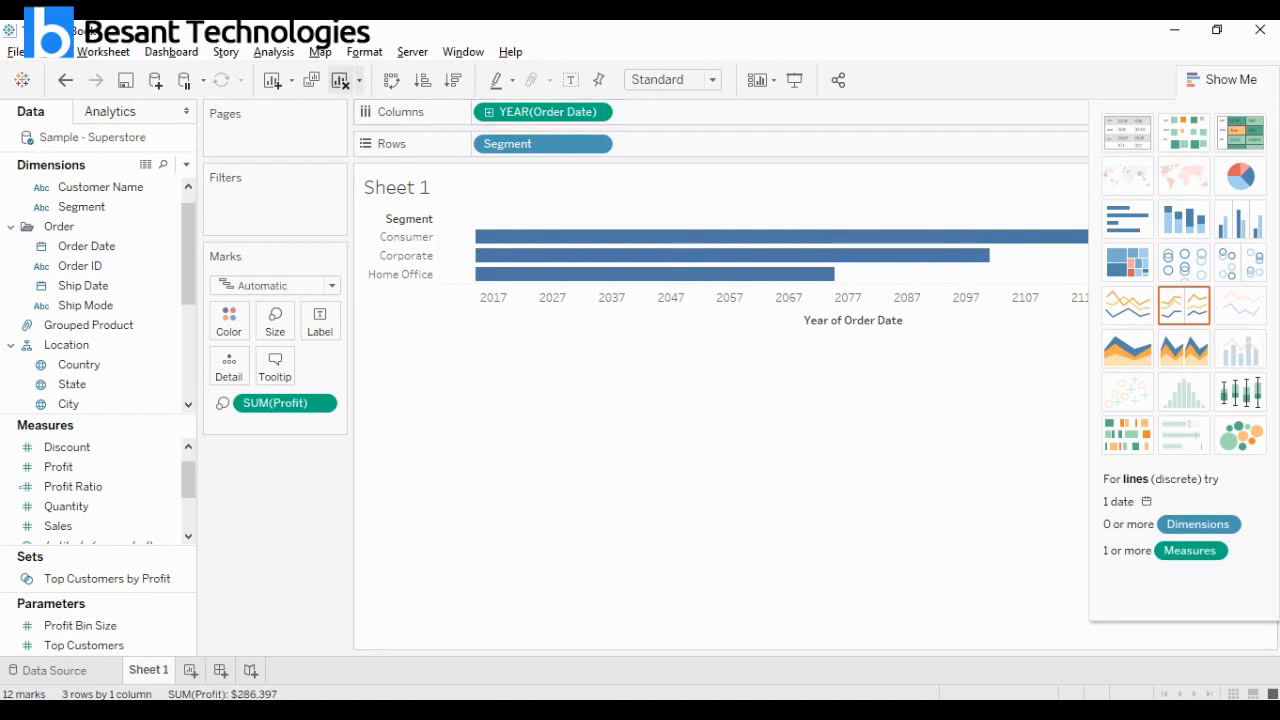
Swap the Gantt chart's rows and columns, and swap them back.
left_click(391, 80)
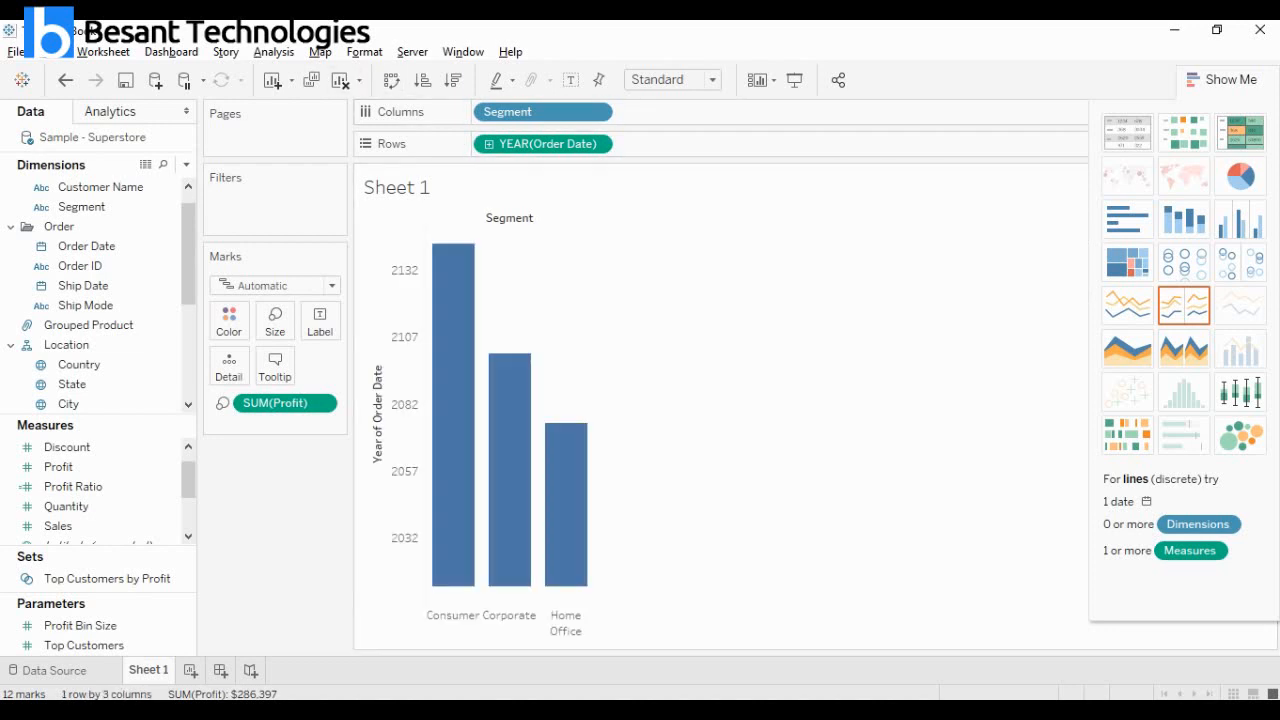
key("ctrl+w")
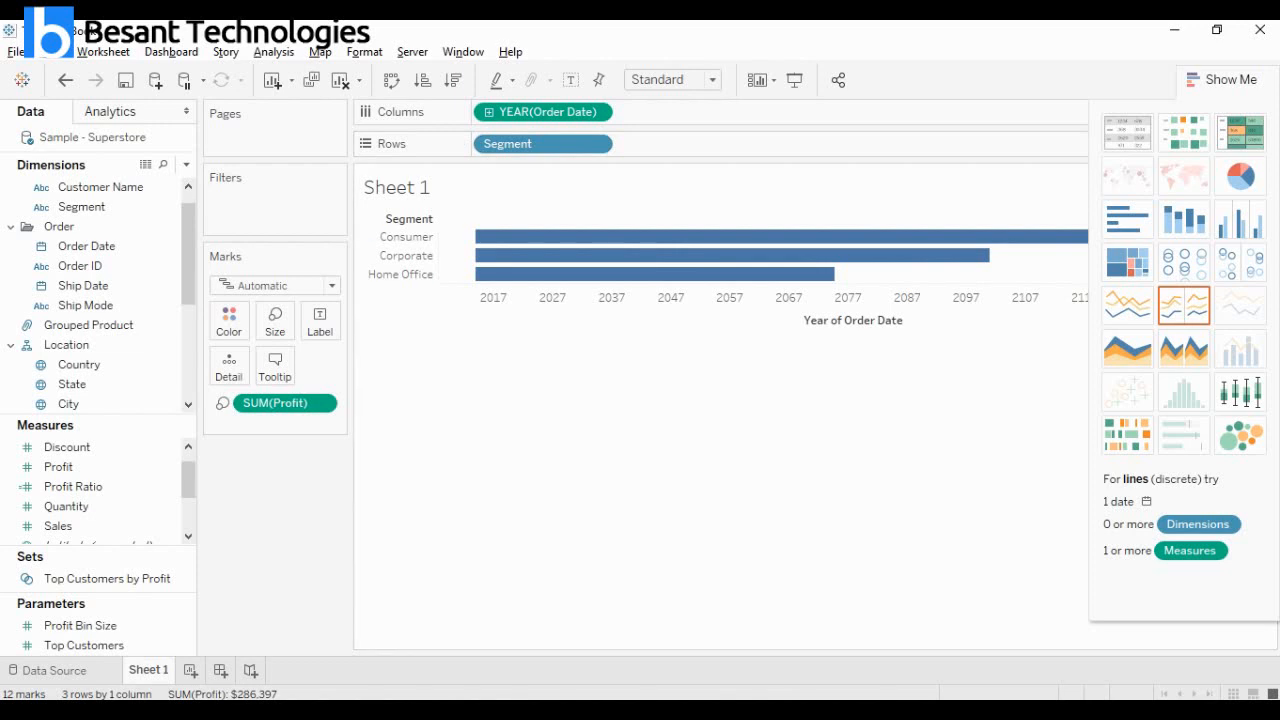
Try SUM(Profit) as the marks' label, detail and color in turn.
left_click(222, 403)
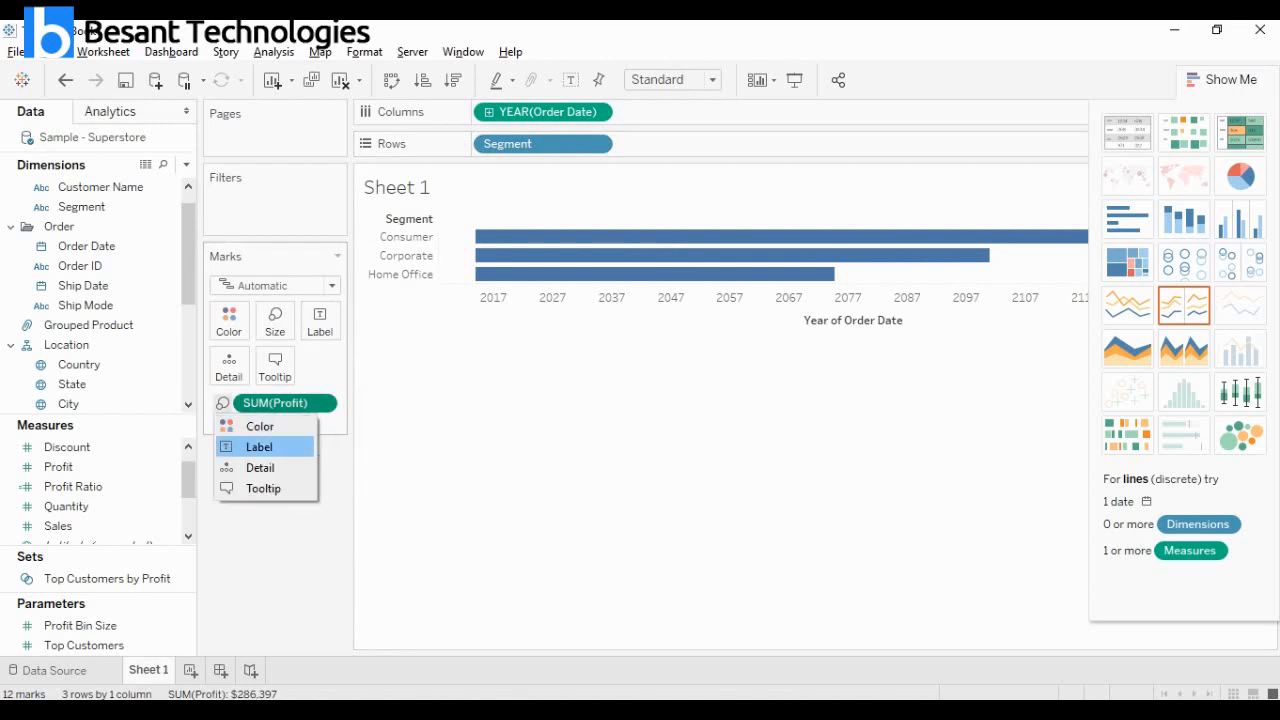
left_click(259, 447)
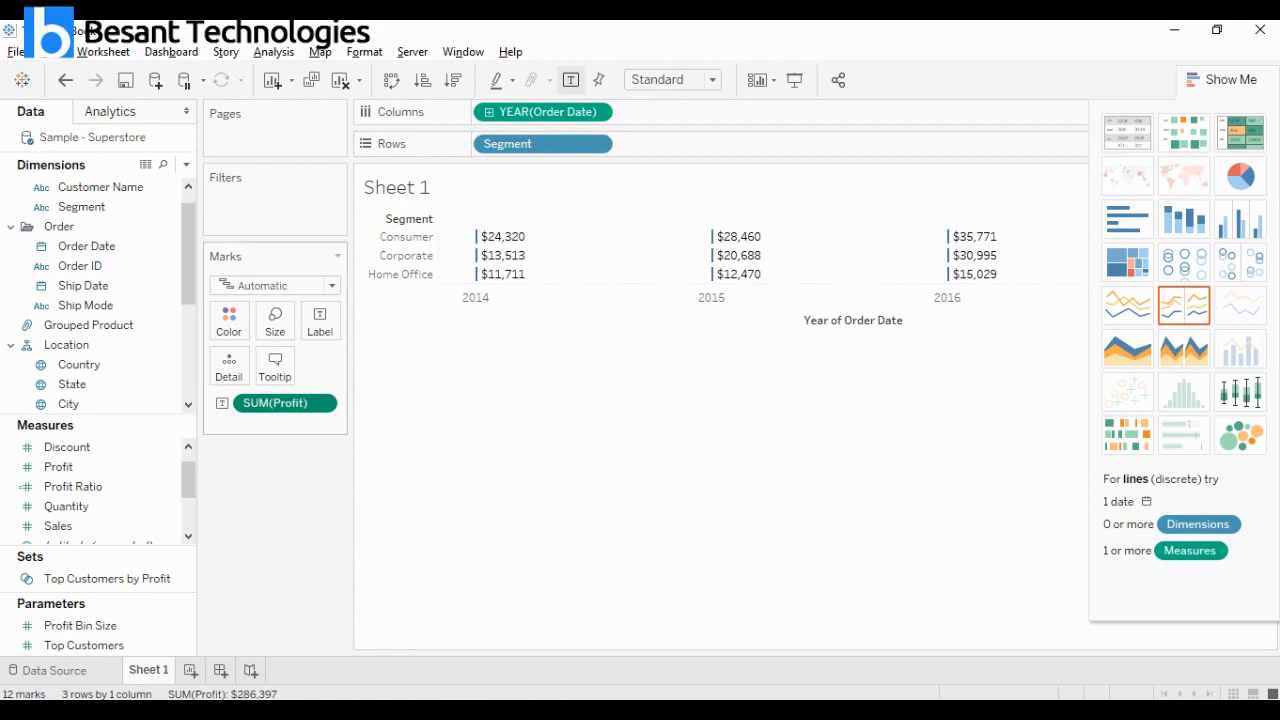
left_click(222, 403)
left_click(260, 467)
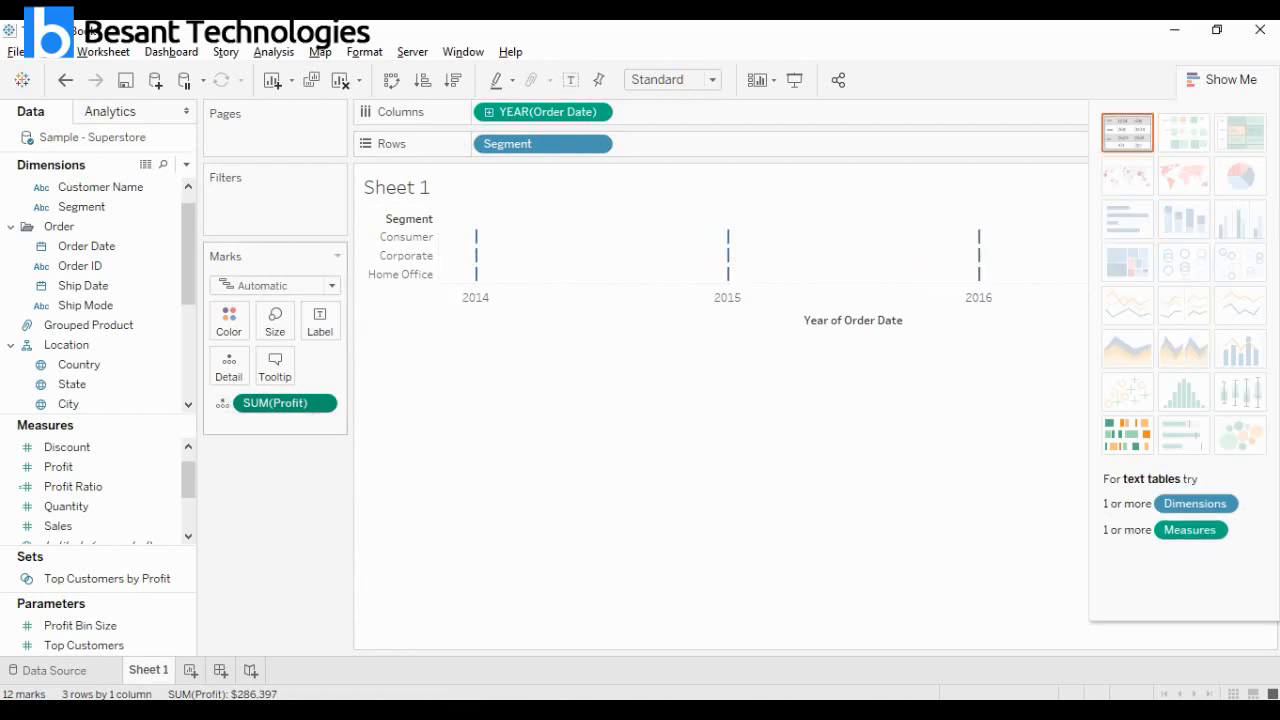
left_click(222, 403)
left_click(260, 426)
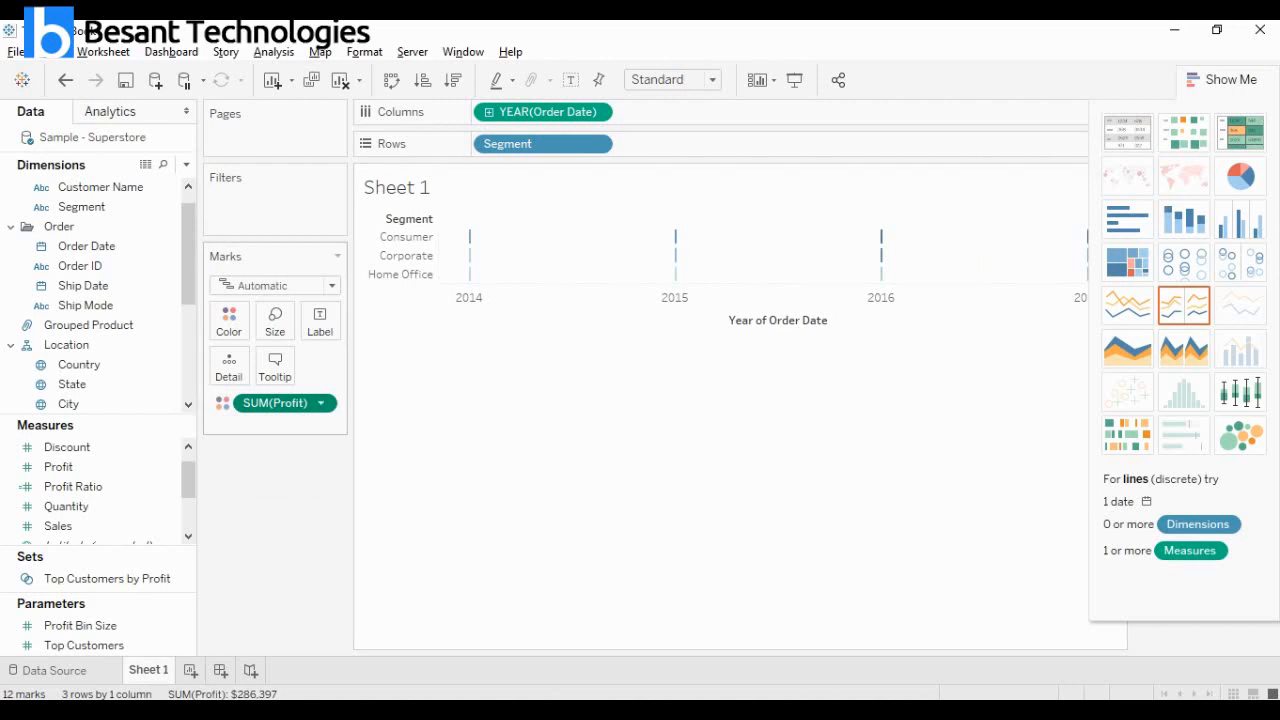
Switch SUM(Profit) between label and color, and return it to size so it sets the bar lengths.
left_click(222, 403)
left_click(260, 423)
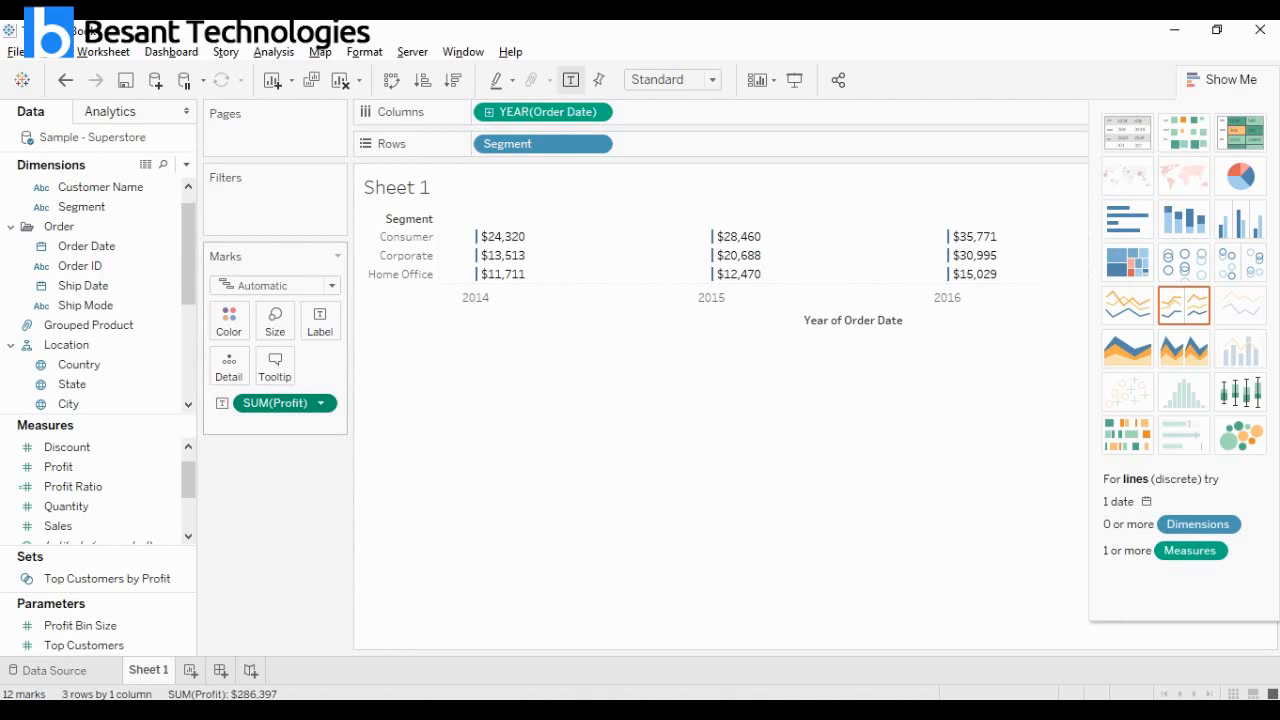
left_click(222, 403)
left_click(257, 423)
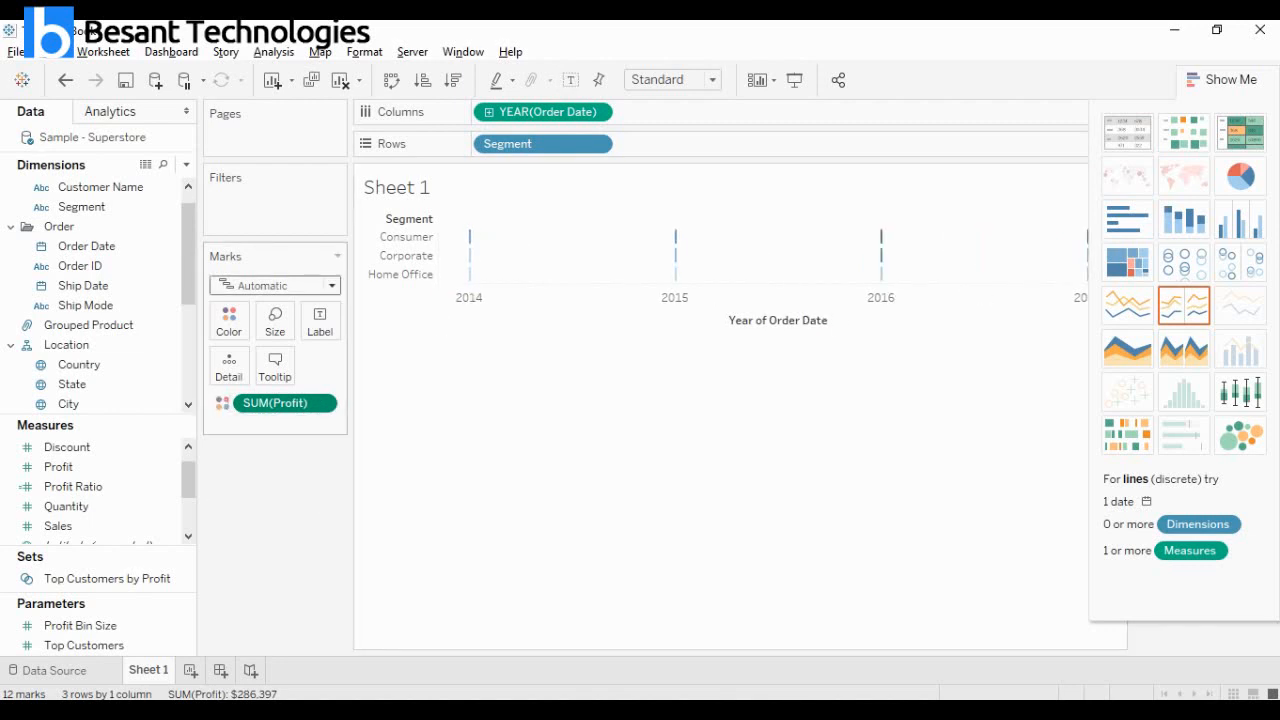
left_click_drag(285, 403, 275, 321)
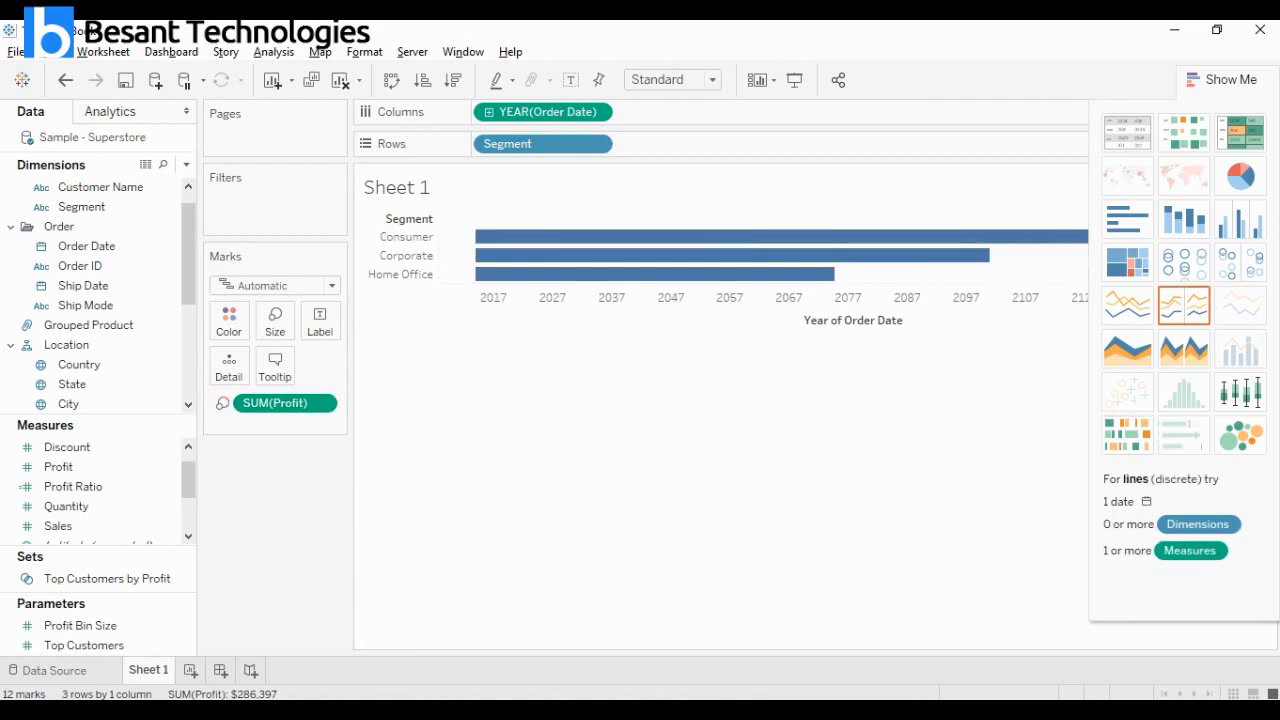
Hide the chart type suggestions and drill Order Date in the columns down to weeks.
left_click(1222, 80)
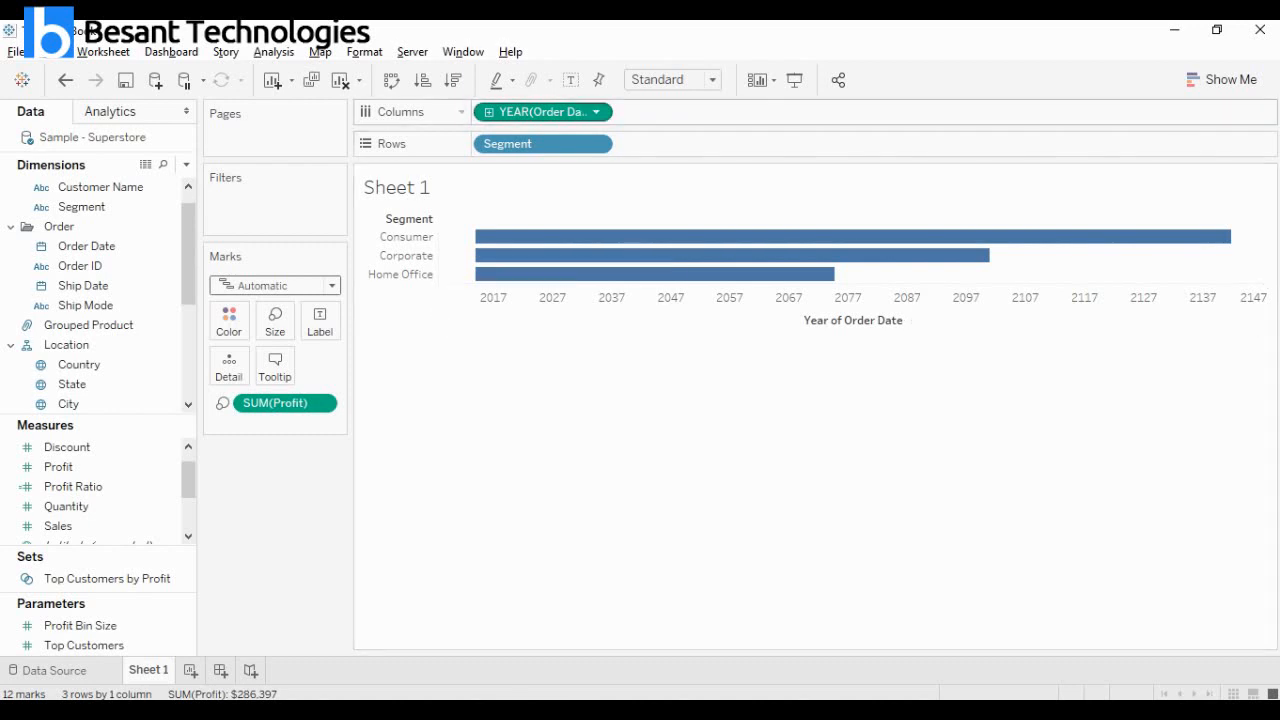
left_click(489, 112)
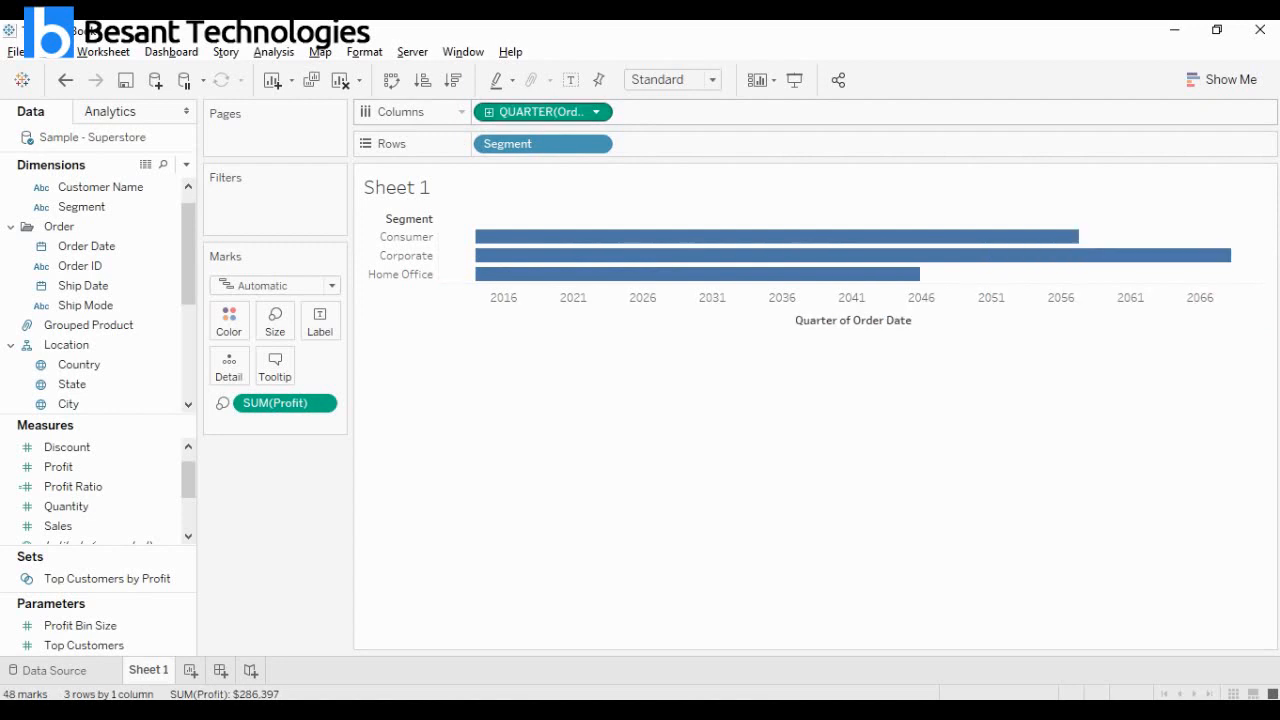
left_click(489, 112)
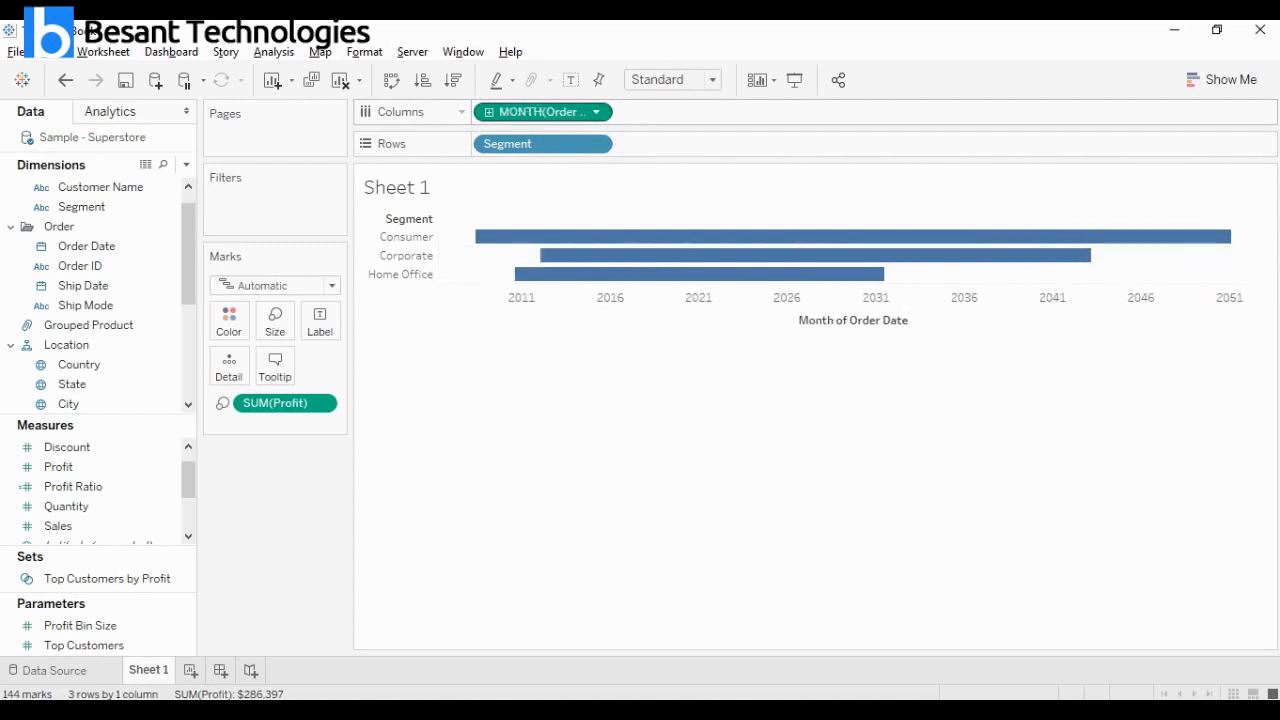
left_click(489, 112)
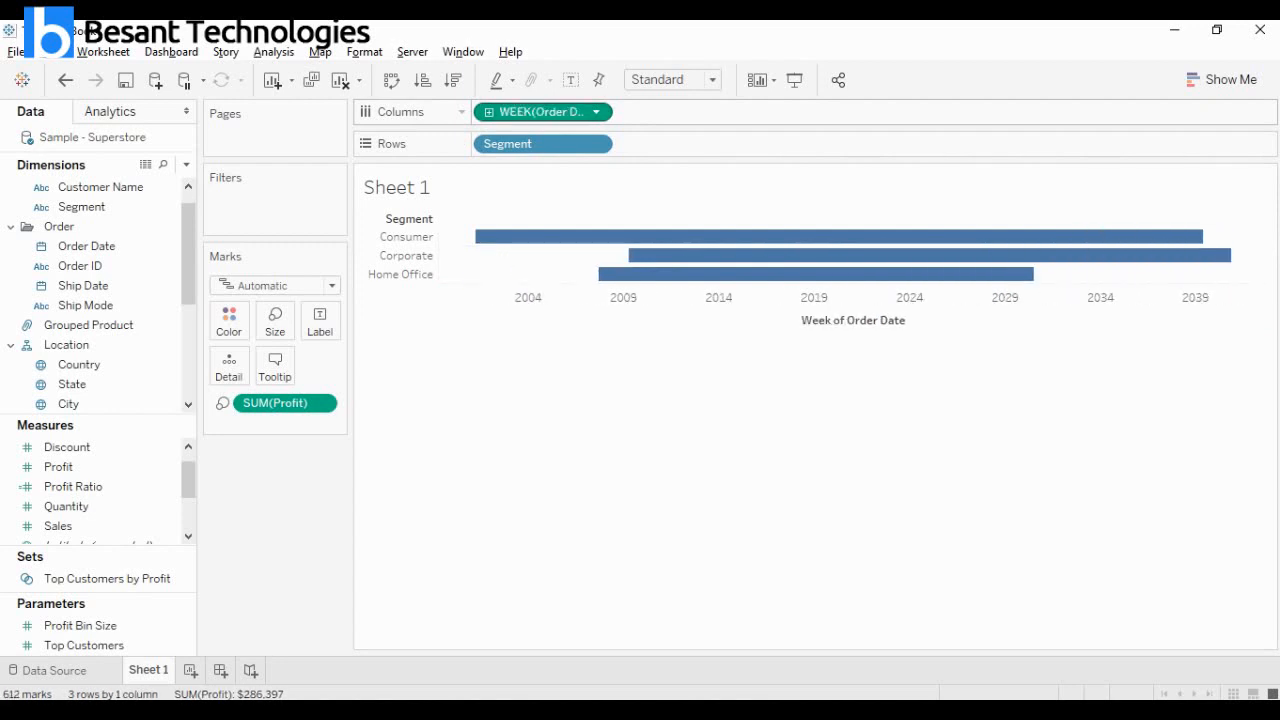
Set Order Date to continuous months and drill it down to days from the chart's date axis.
left_click(596, 112)
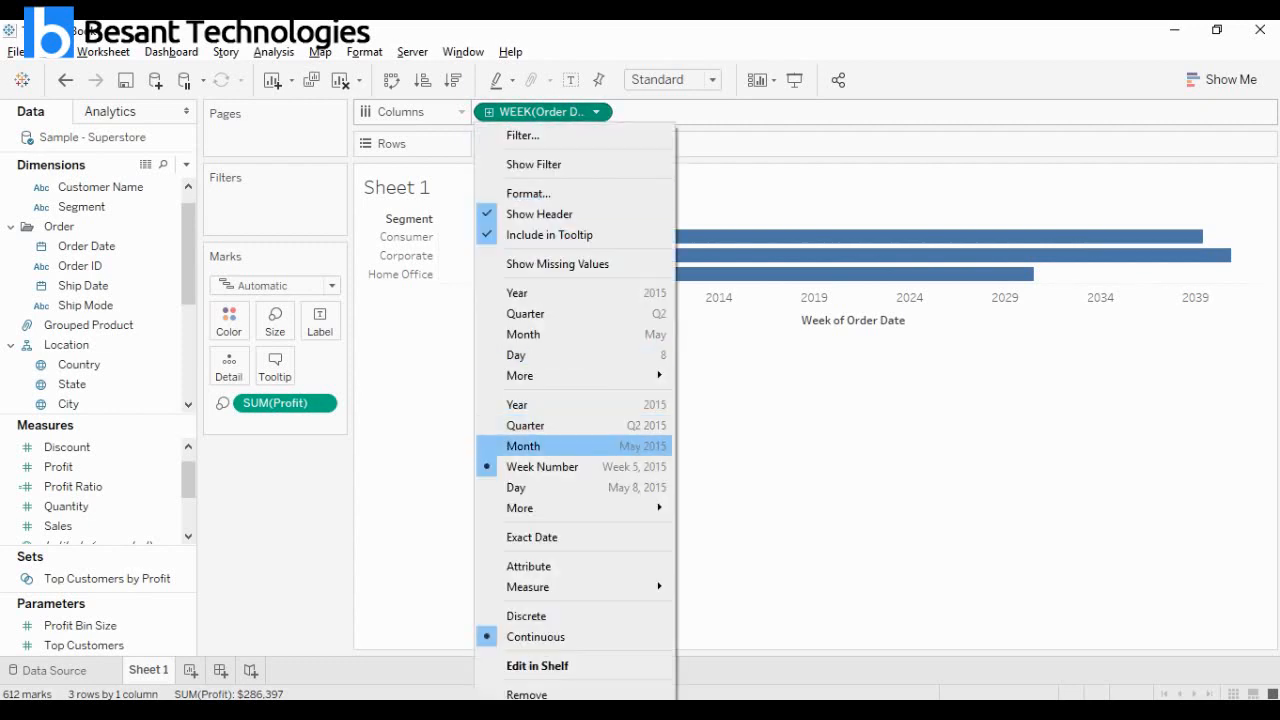
left_click(523, 446)
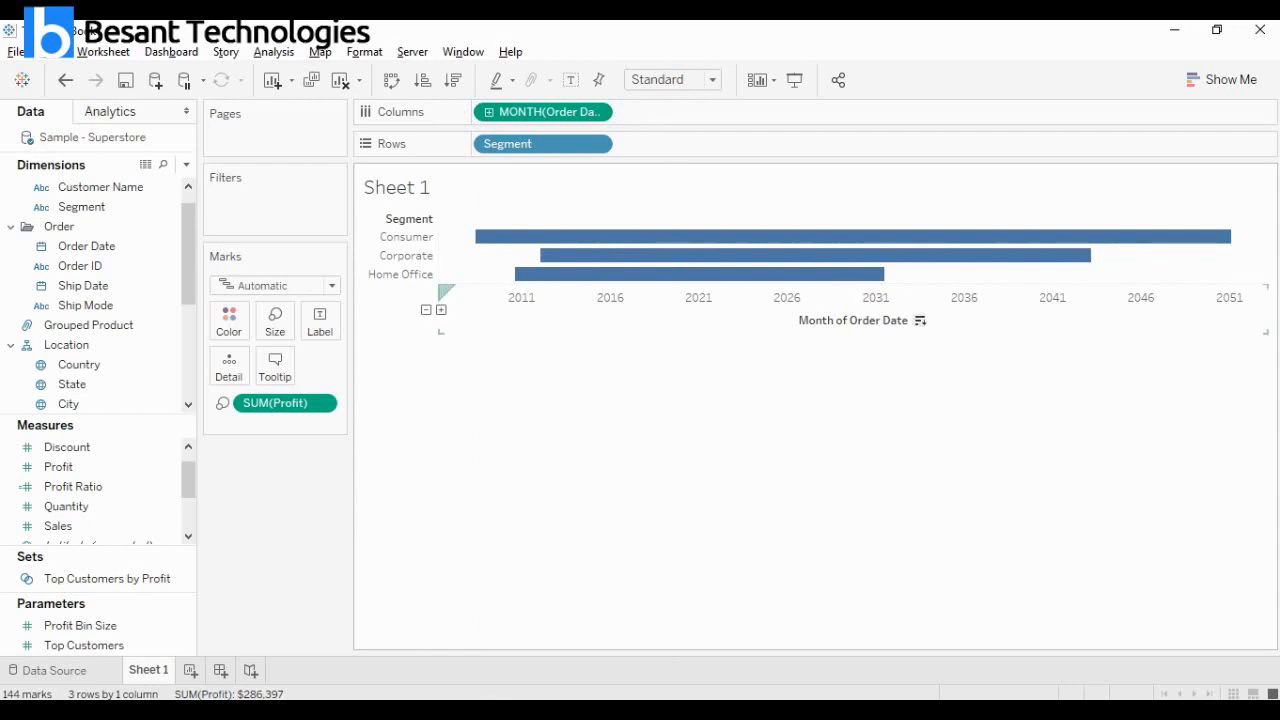
left_click(441, 310)
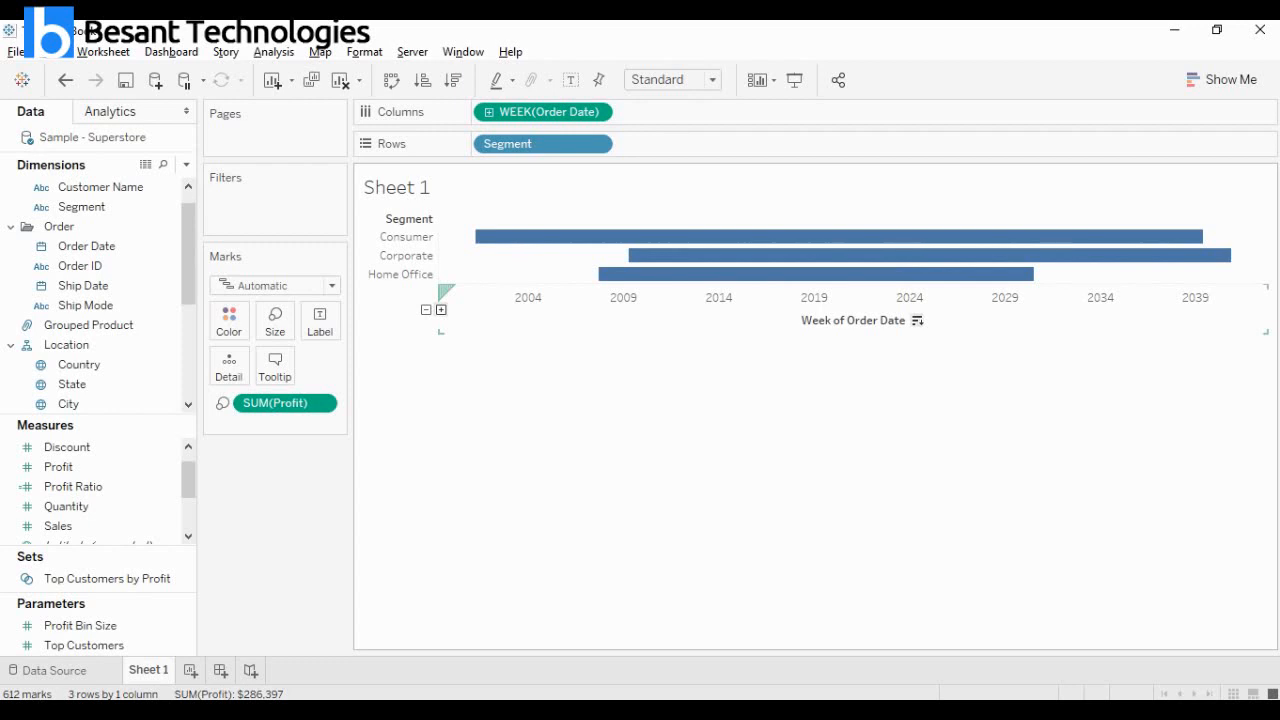
left_click(441, 310)
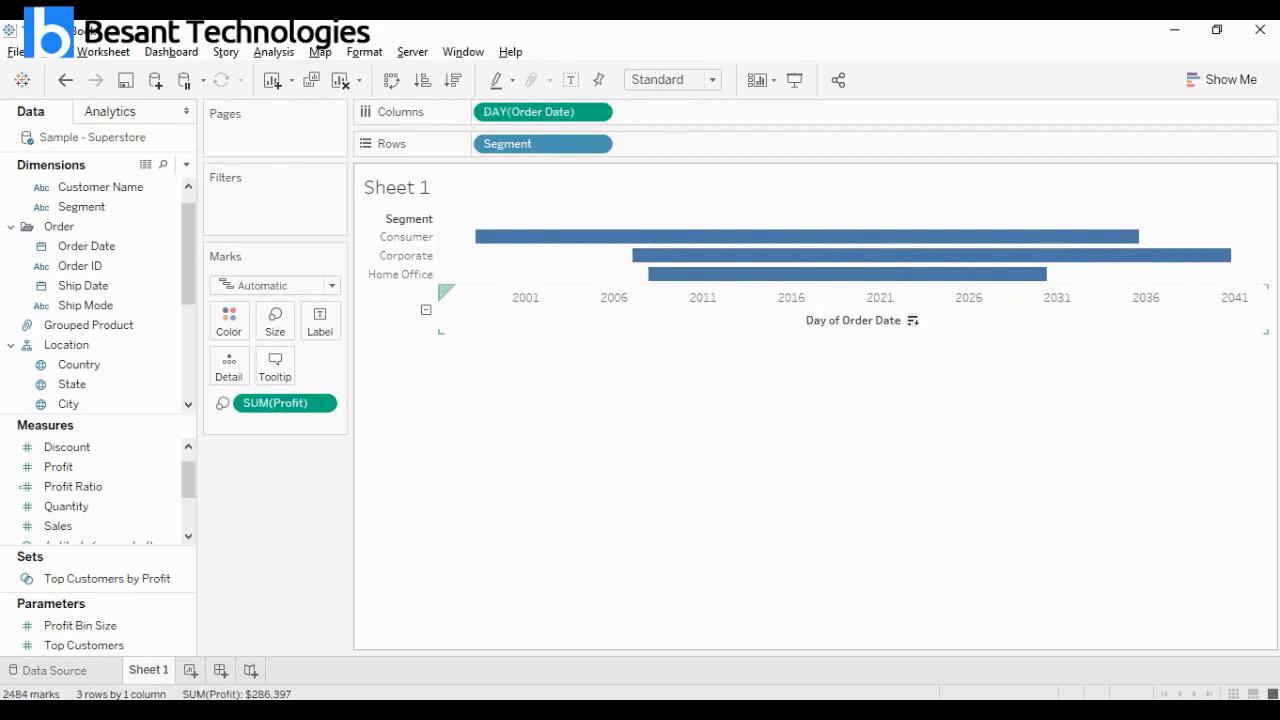
left_click(441, 310)
left_click(560, 430)
Roll Order Date up from days to years and drill it back down to quarters.
left_click(426, 310)
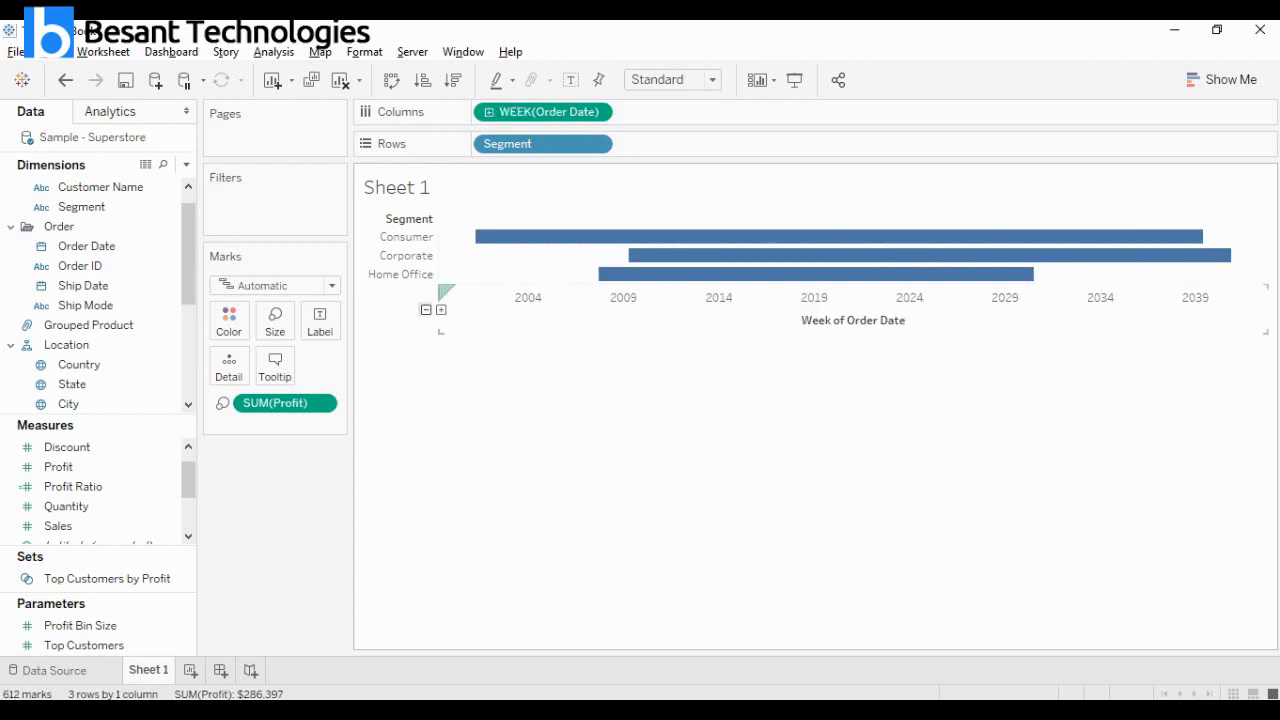
left_click(426, 310)
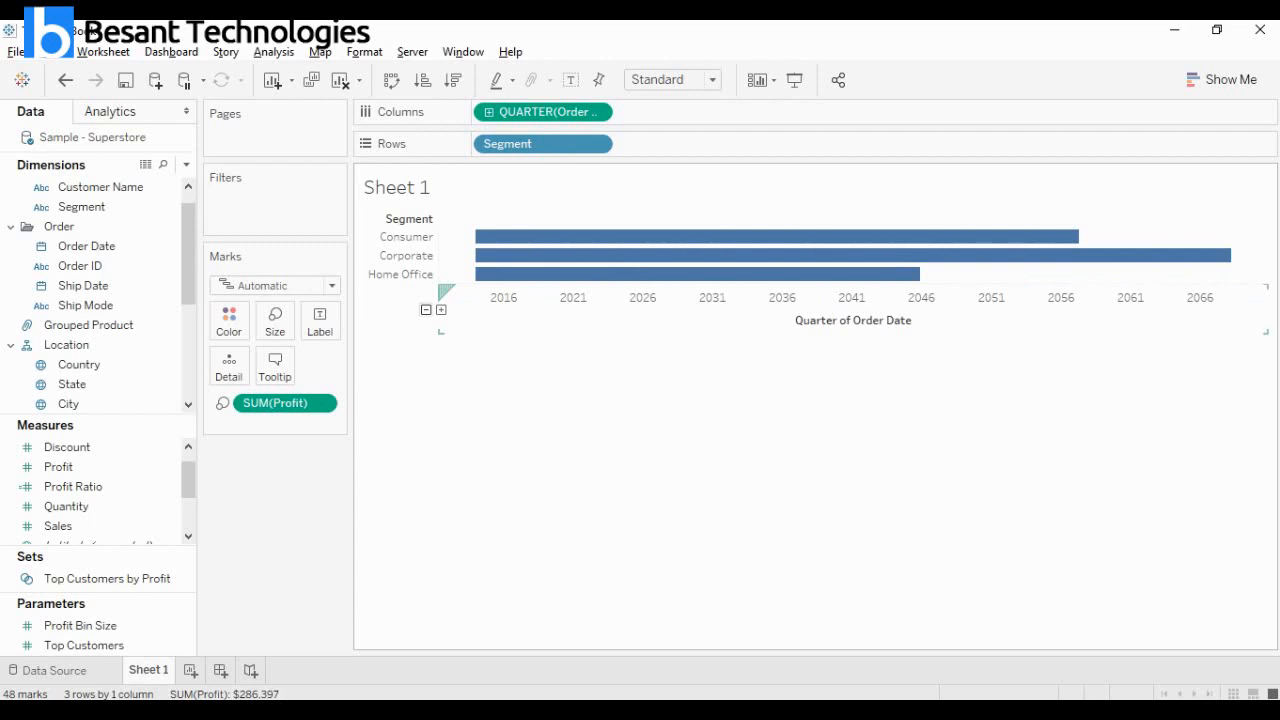
left_click(426, 310)
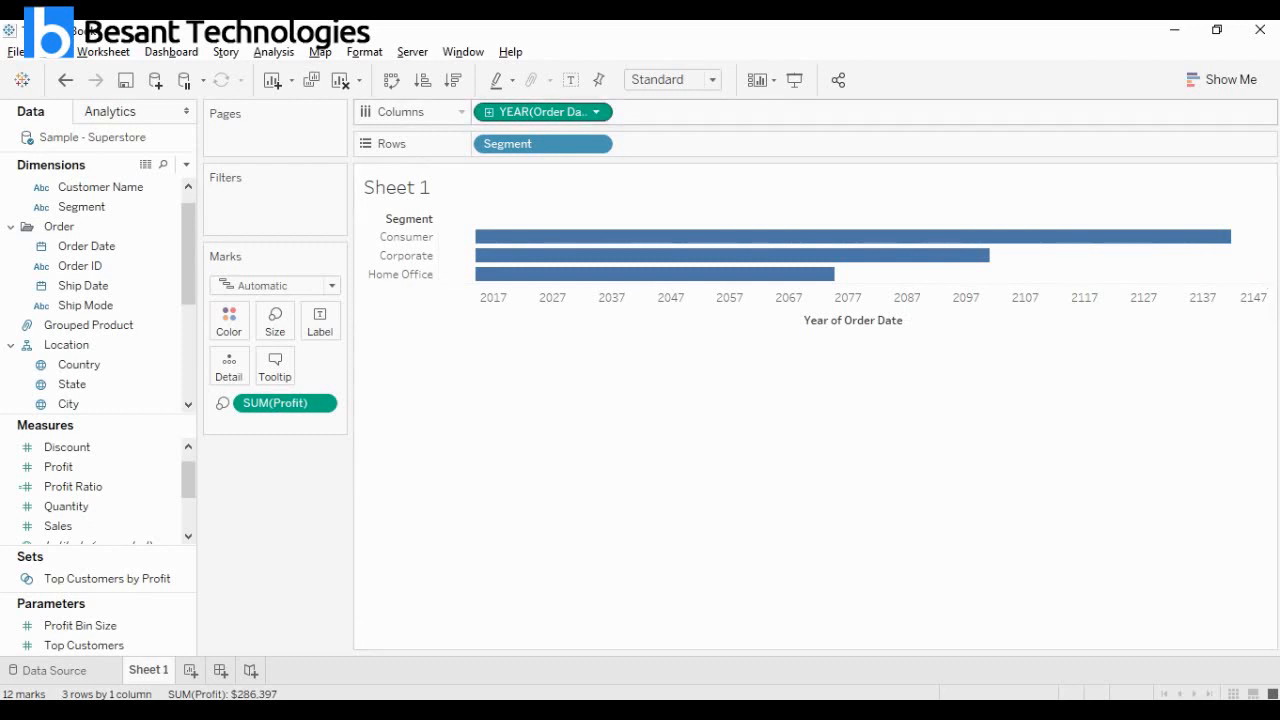
left_click(489, 112)
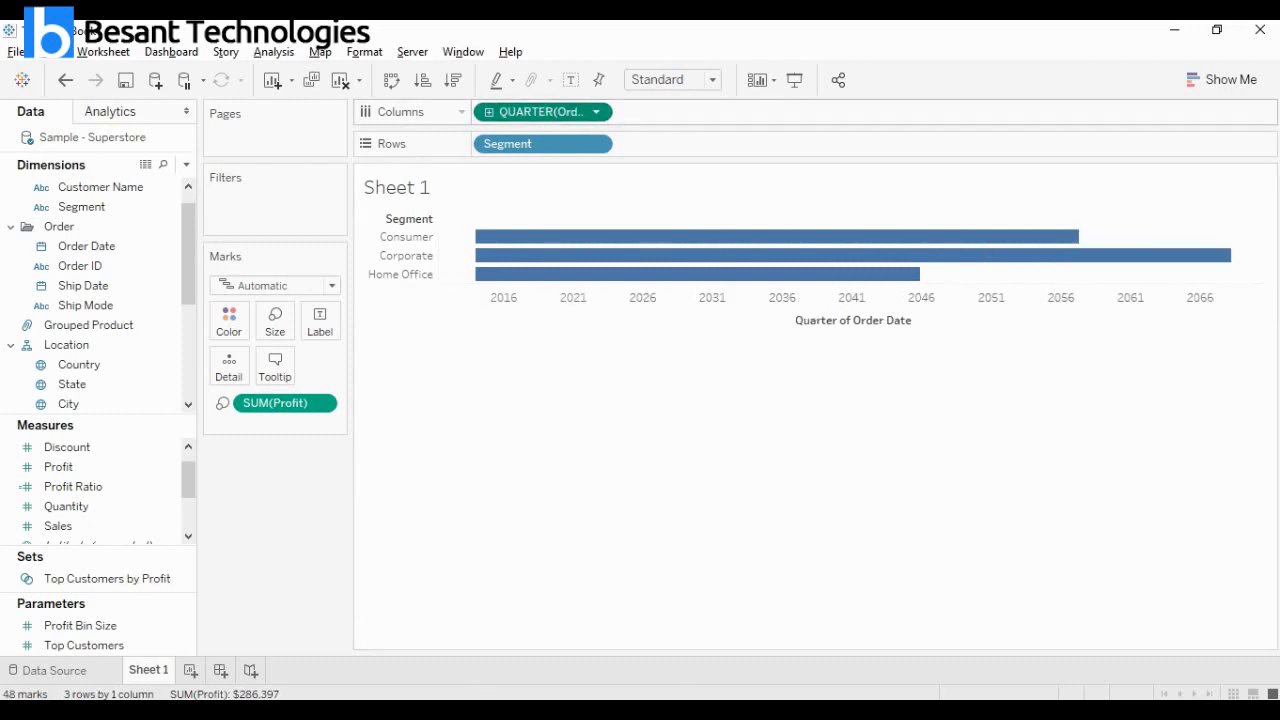
Set Order Date in the columns to discrete months and convert the view back to a Gantt chart.
left_click(596, 112)
left_click(580, 334)
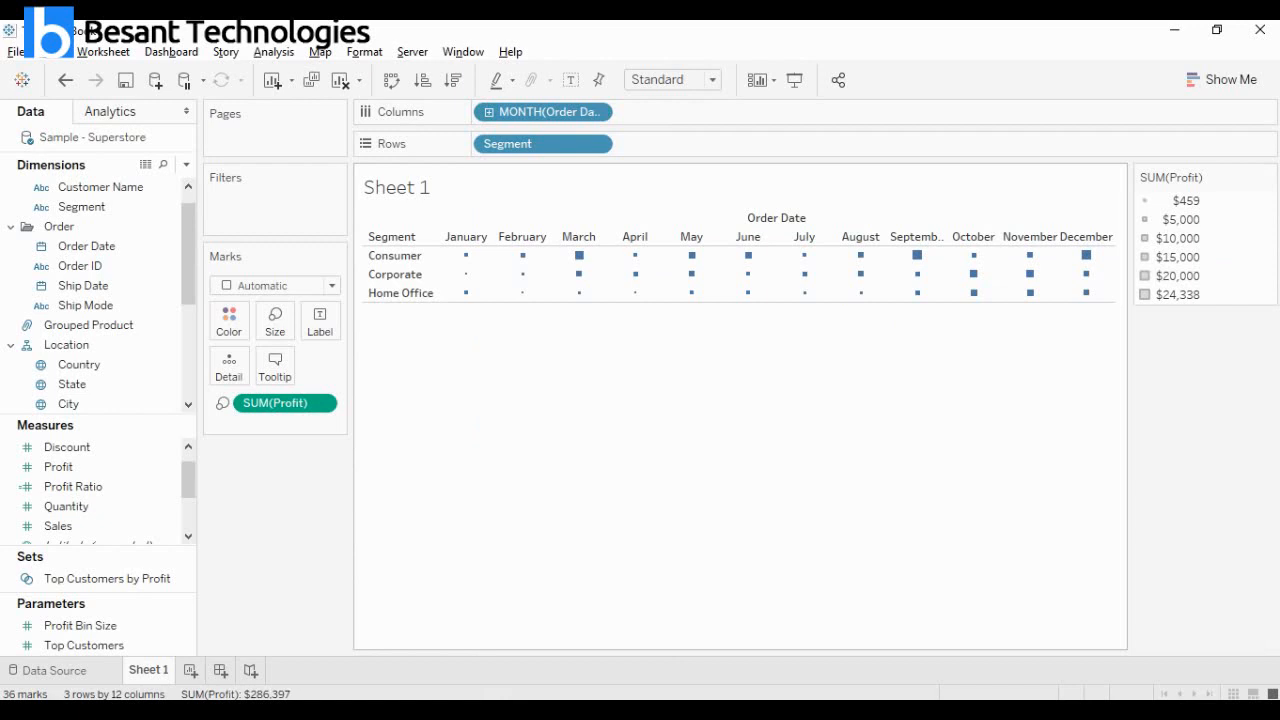
left_click(1222, 80)
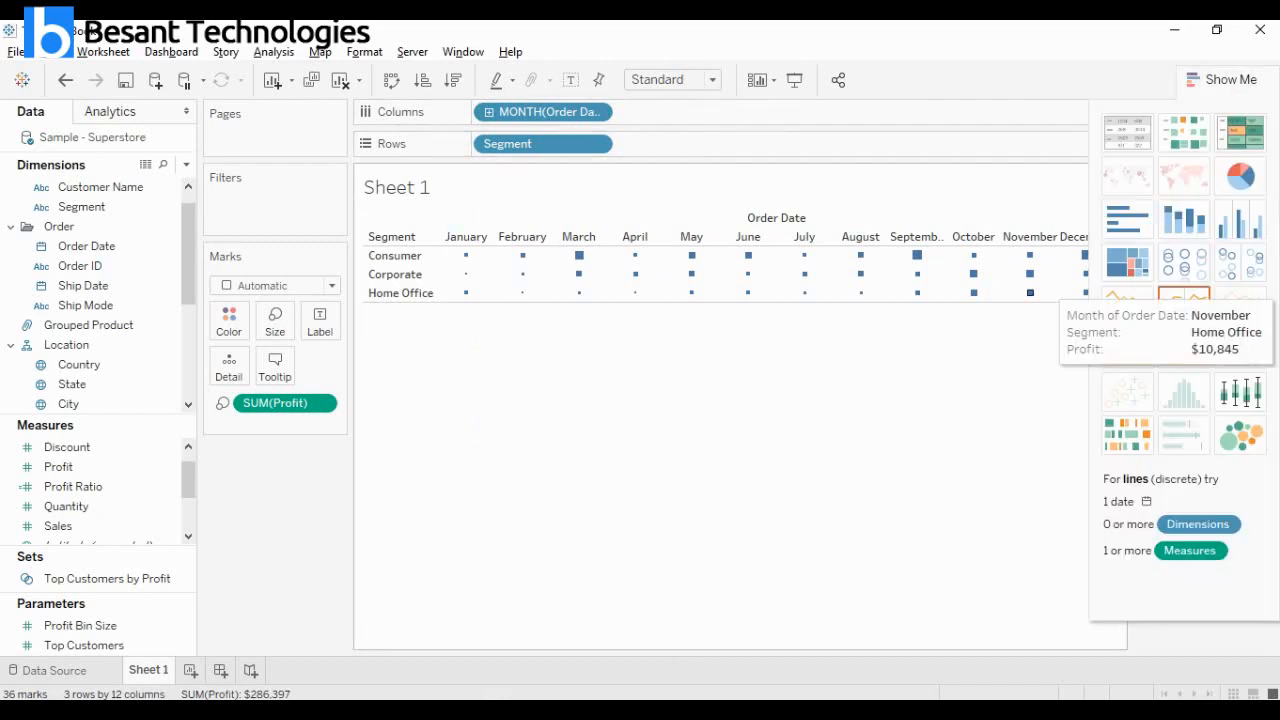
left_click(1127, 435)
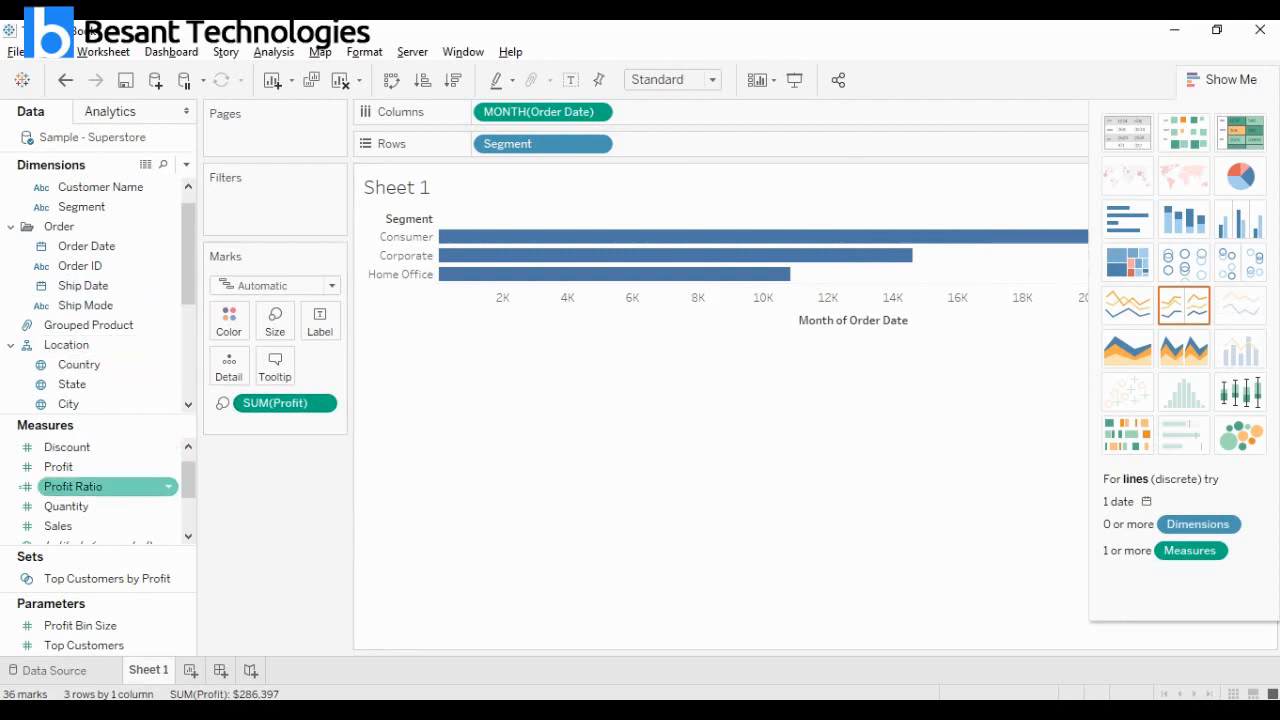
Add the Sales measure to the view and reapply the Gantt chart so SUM(Sales) colors the bars, then hide the chart suggestions.
left_click_drag(58, 525, 665, 145)
left_click(1127, 435)
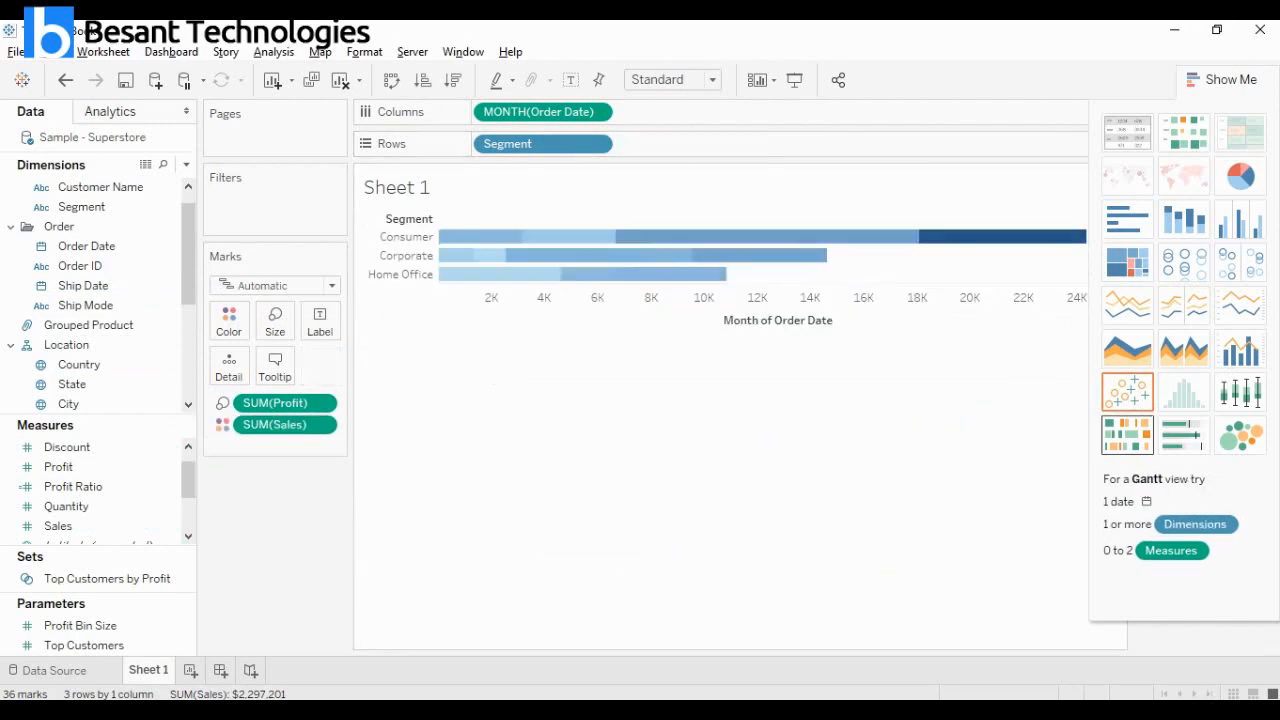
left_click(1222, 80)
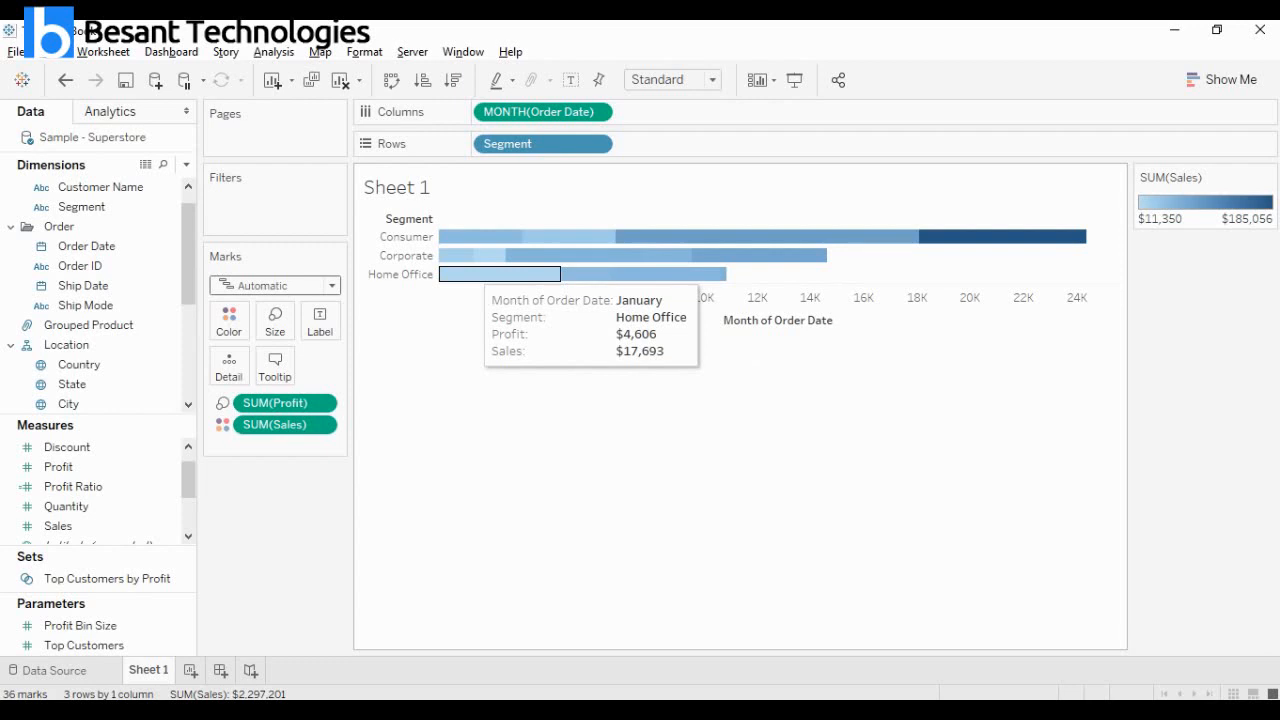
Examine the monthly profit and sales details of the Consumer, Corporate and Home Office bars, and display the Gantt chart's field requirements.
mouse_move(456, 255)
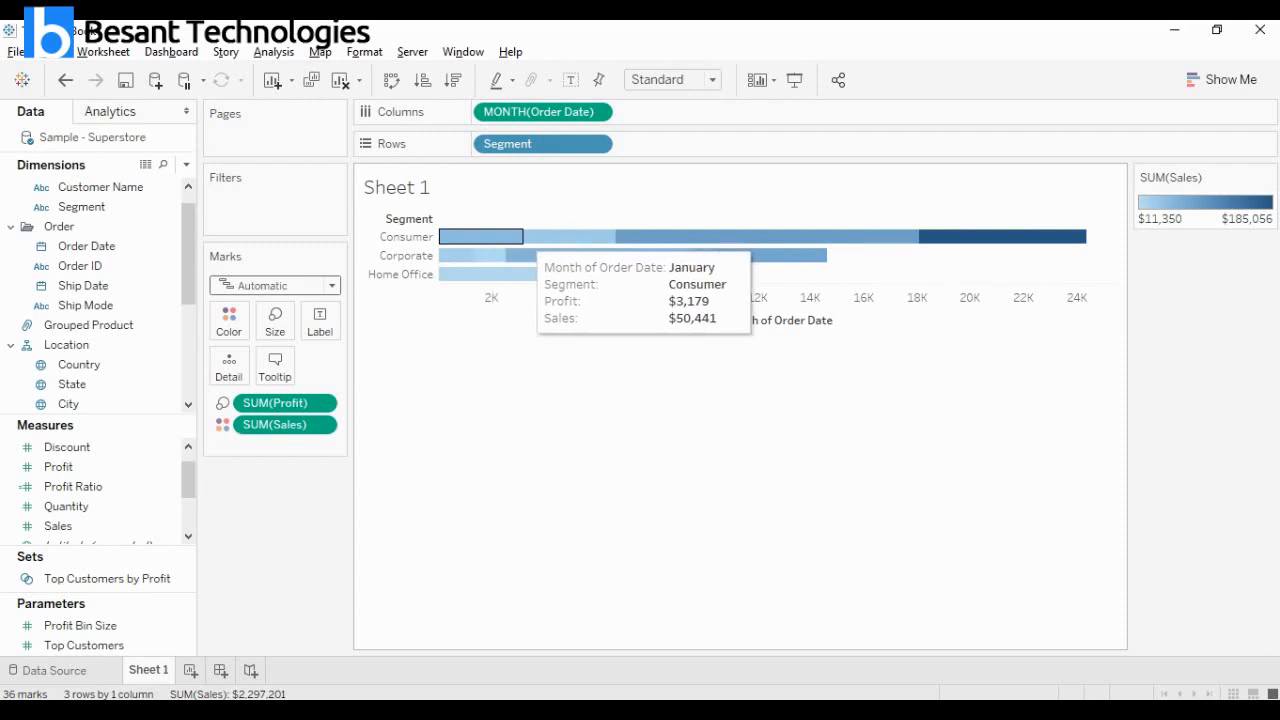
mouse_move(519, 255)
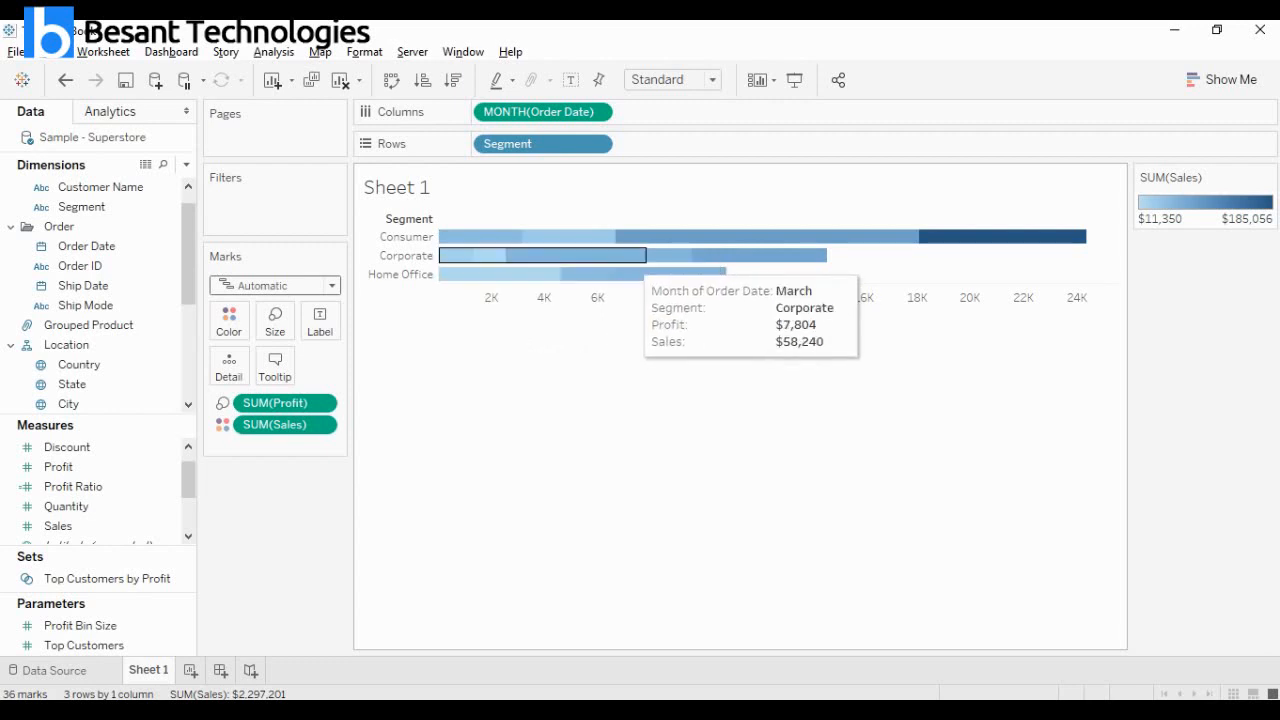
mouse_move(675, 257)
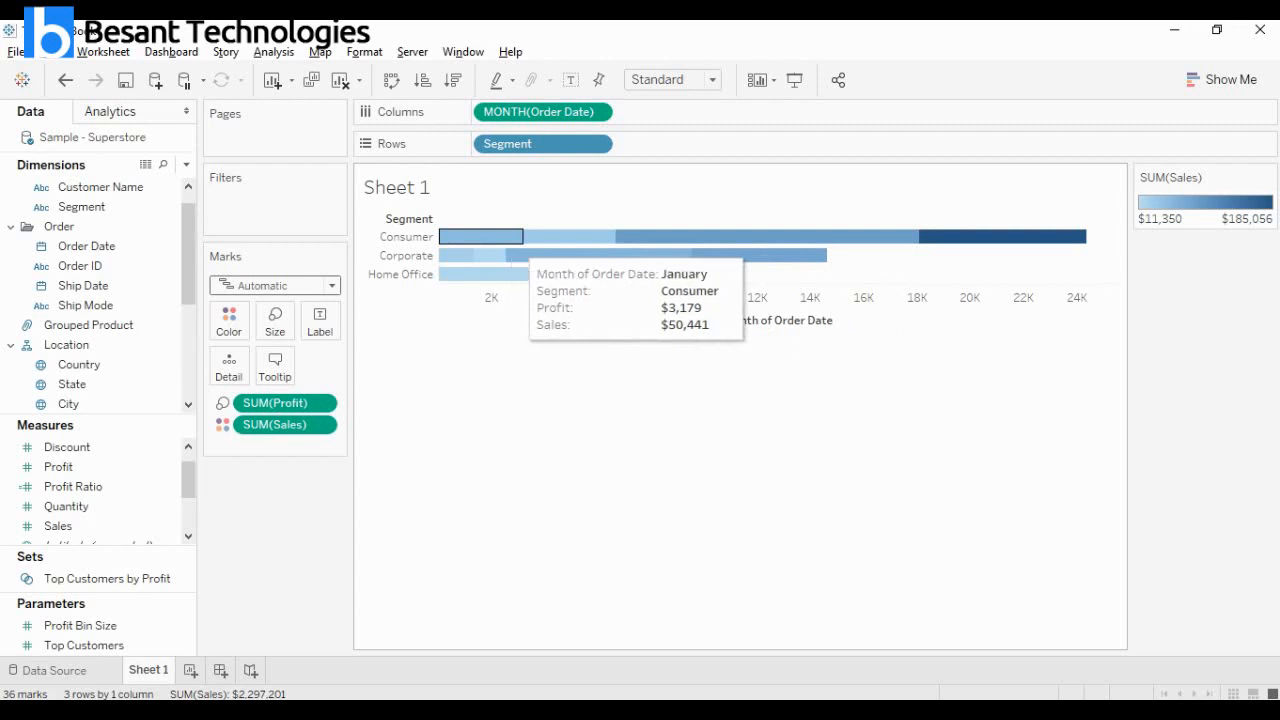
mouse_move(570, 237)
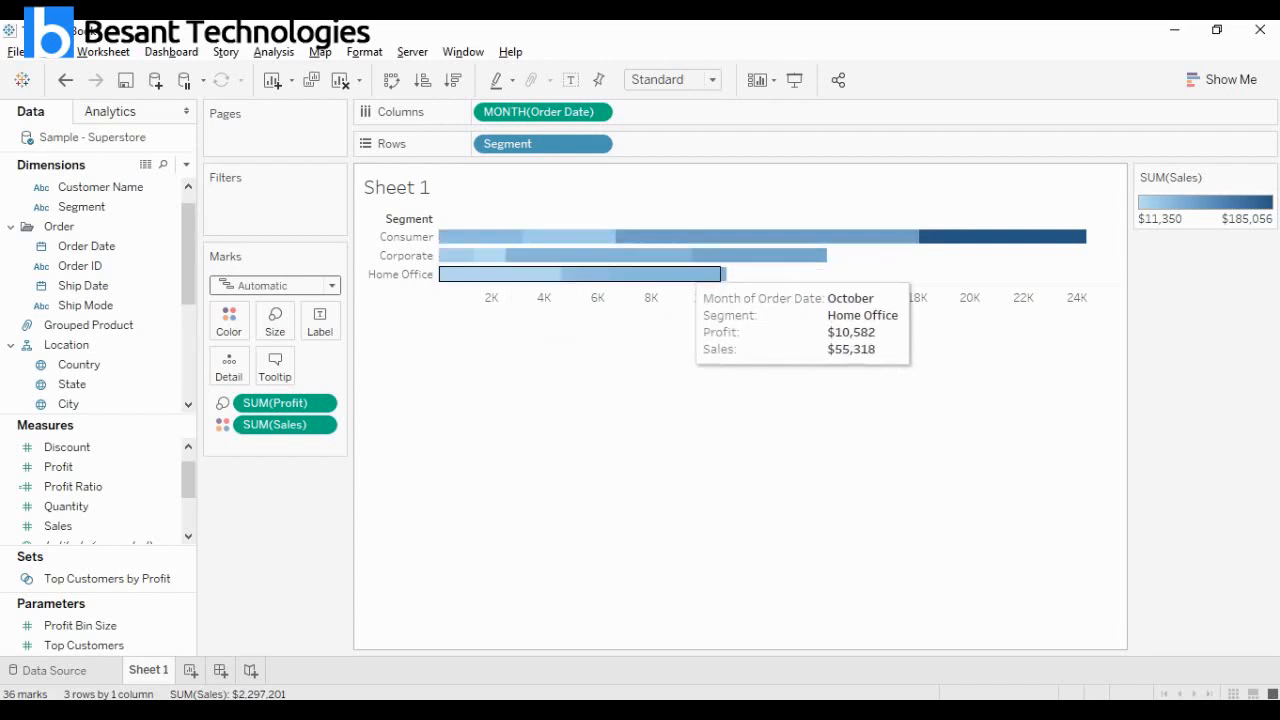
mouse_move(724, 275)
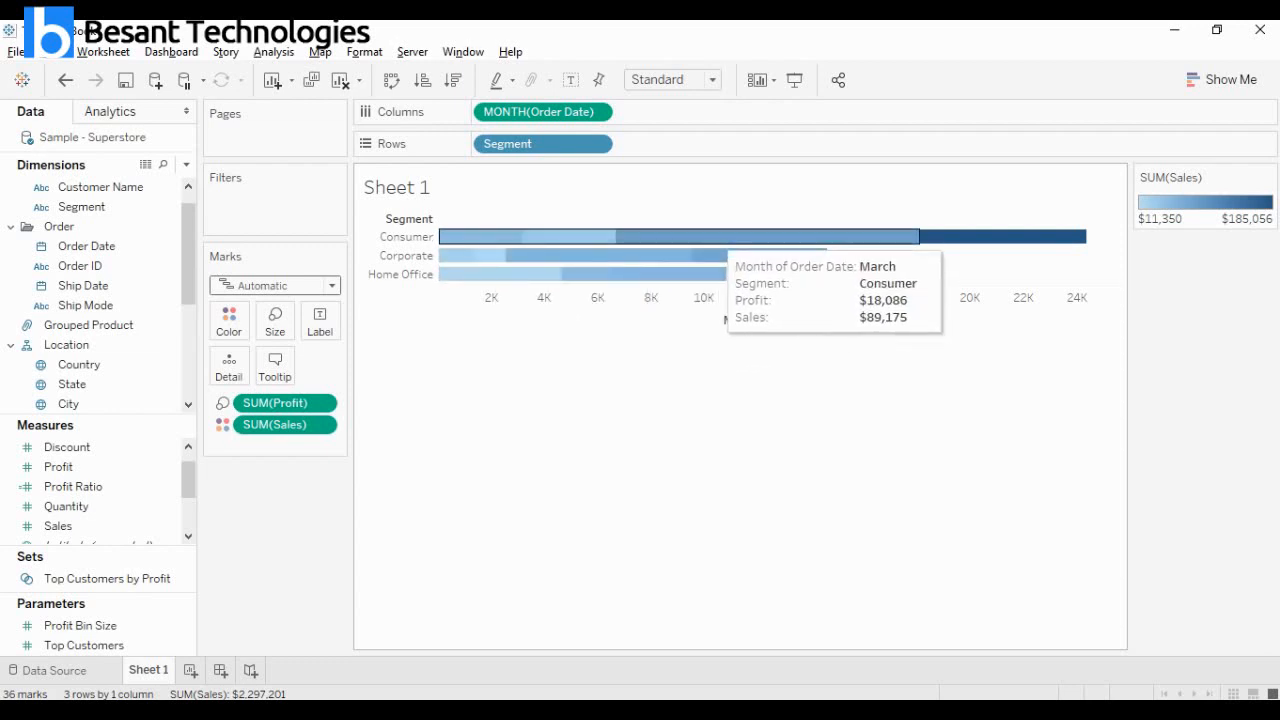
mouse_move(1014, 237)
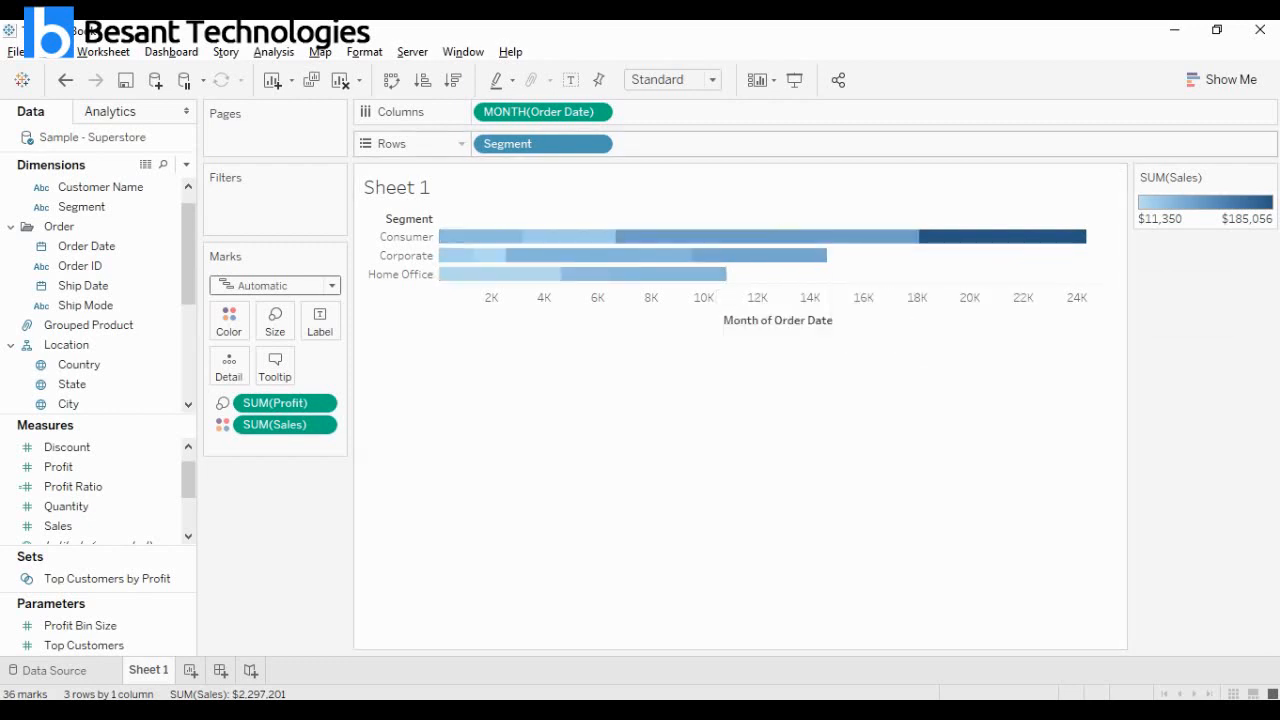
left_click(1222, 79)
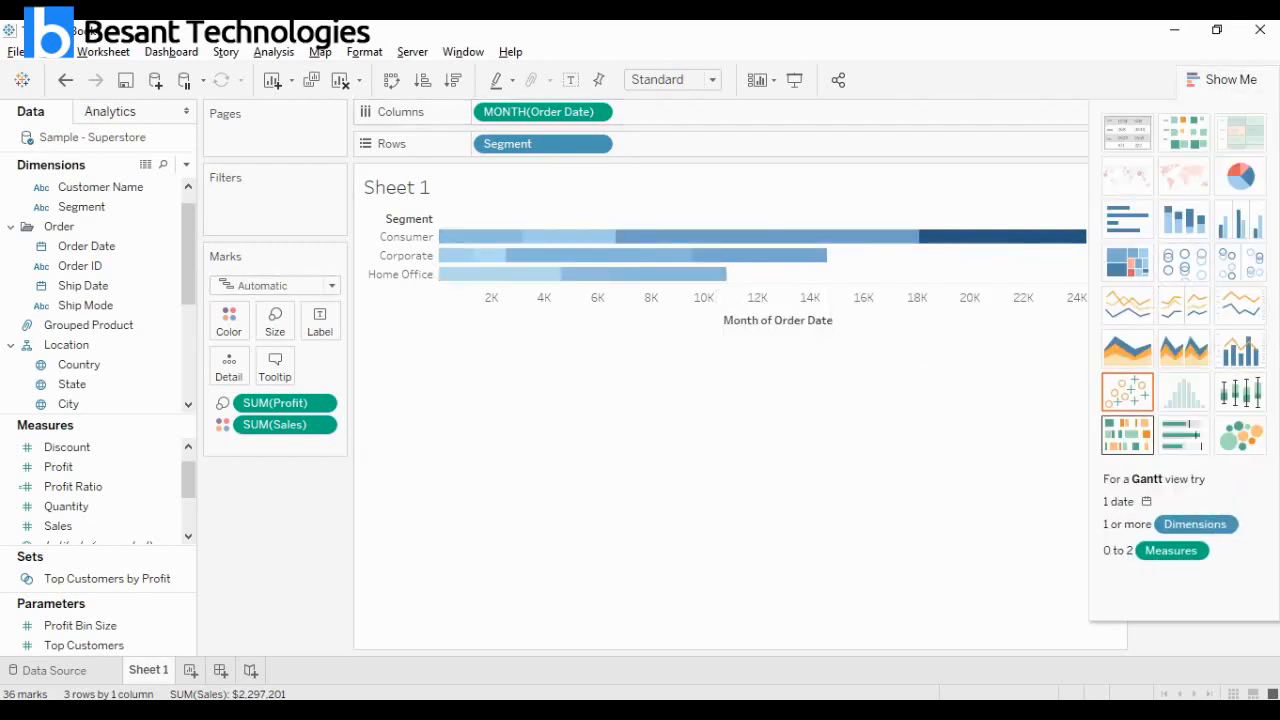